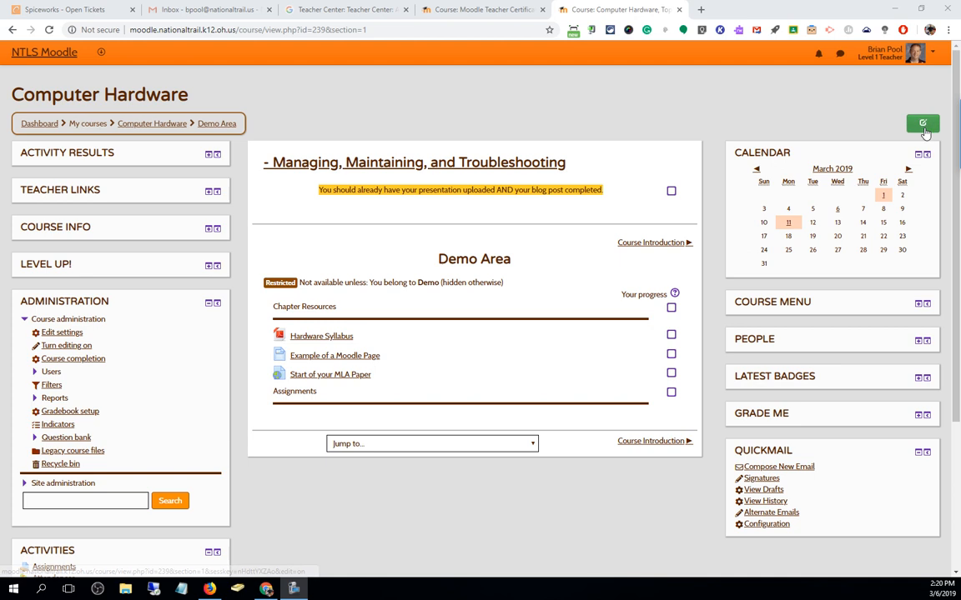
Step: Turn course editing on and add a new Assignment activity to the Demo Area section
{"action": "left_click", "coordinate": [922, 124]}
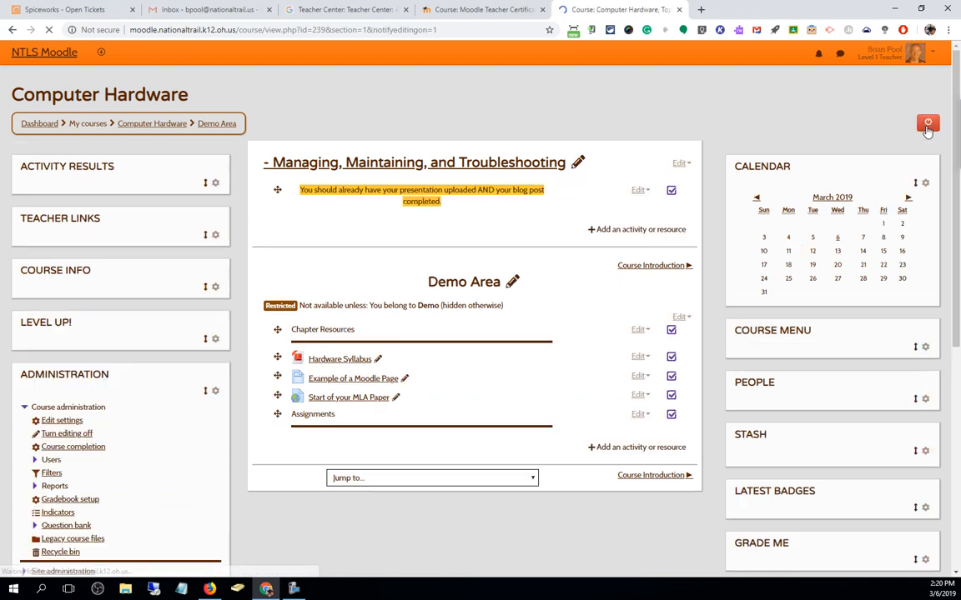
{"action": "scroll", "coordinate": [502, 322], "scroll_direction": "down", "scroll_amount": 2}
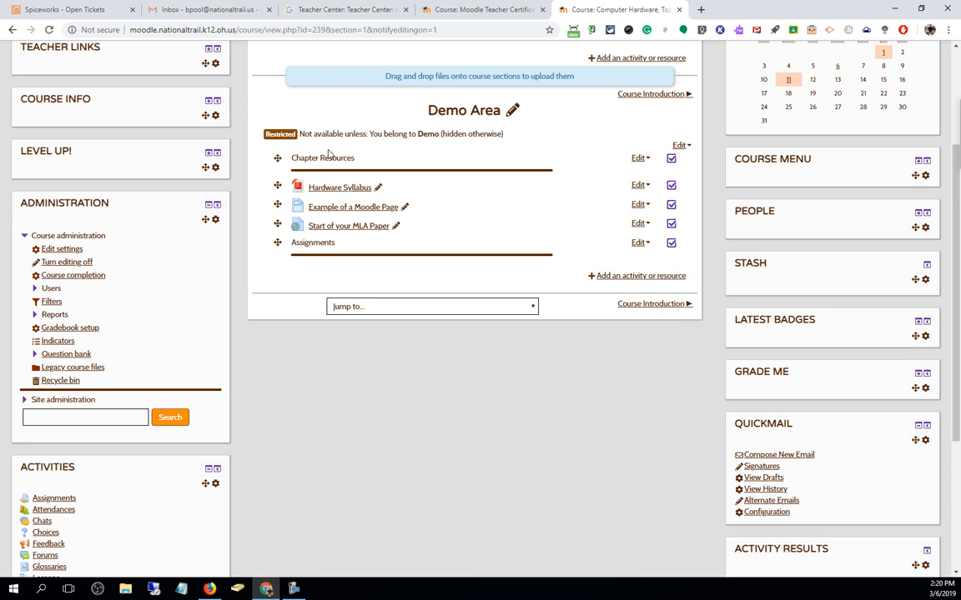
{"action": "left_click", "coordinate": [644, 276]}
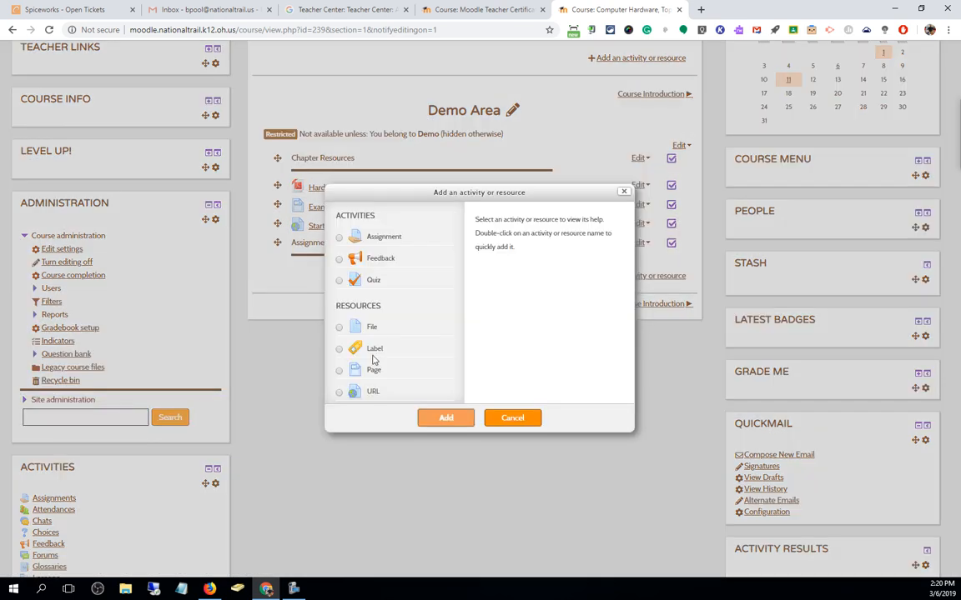
{"action": "left_click", "coordinate": [341, 239]}
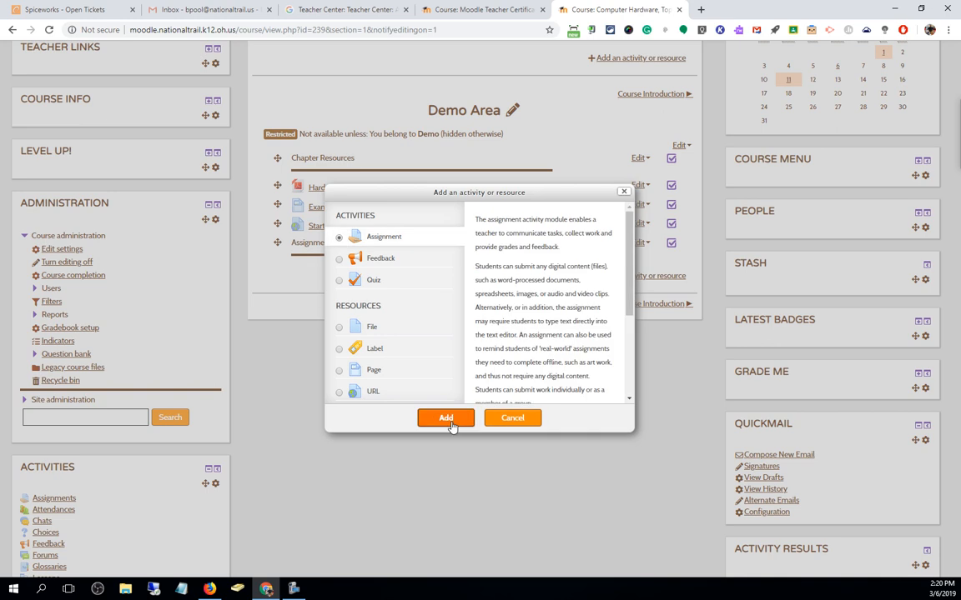
{"action": "left_click", "coordinate": [446, 419]}
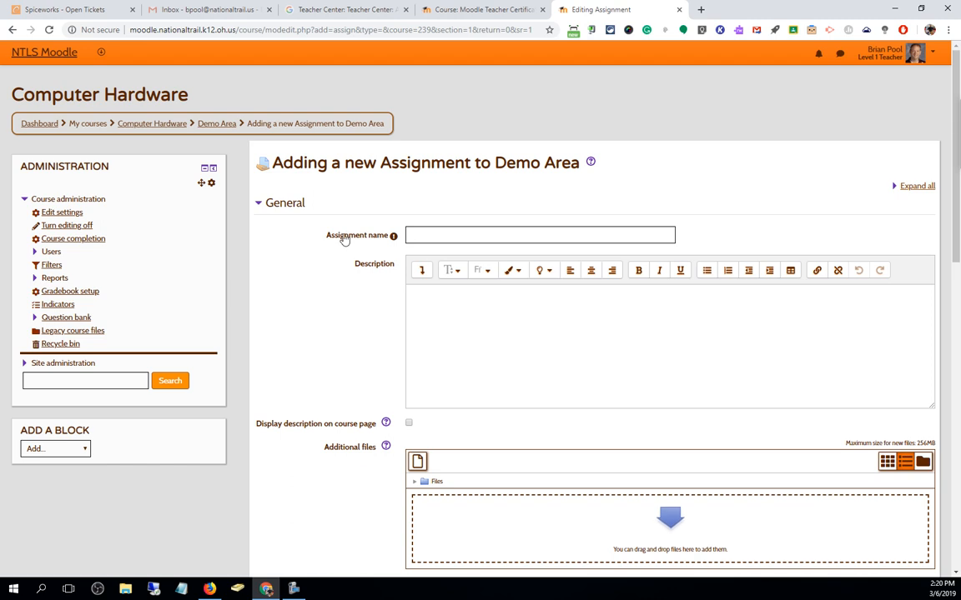
Step: Name the assignment "Ch 1 - Genetic Project" and paste the copied Genetic Disease Project text as its description
{"action": "left_click", "coordinate": [432, 233]}
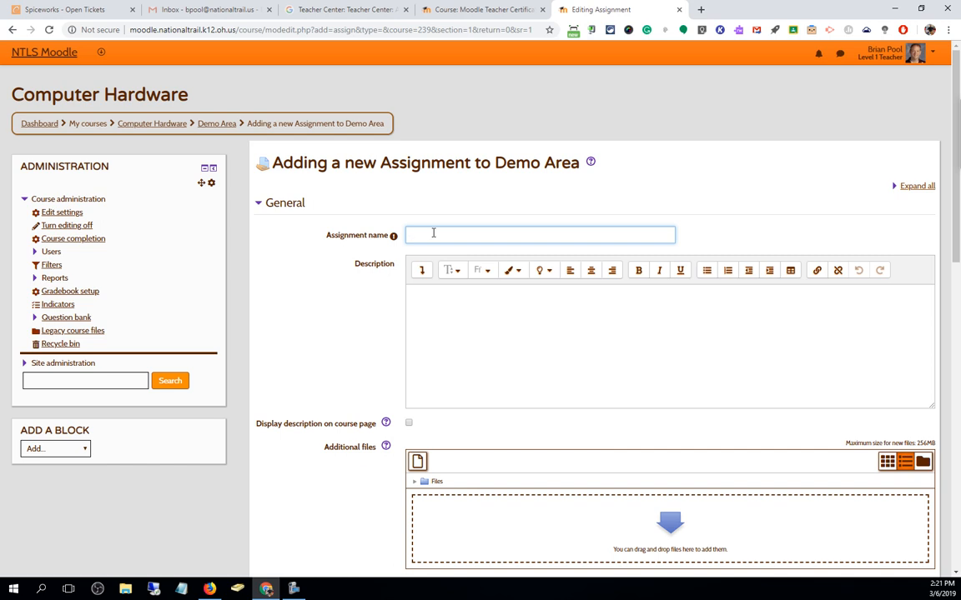
{"action": "type", "text": "Ch 1 - Genetic Project"}
{"action": "key", "text": "alt+Tab"}
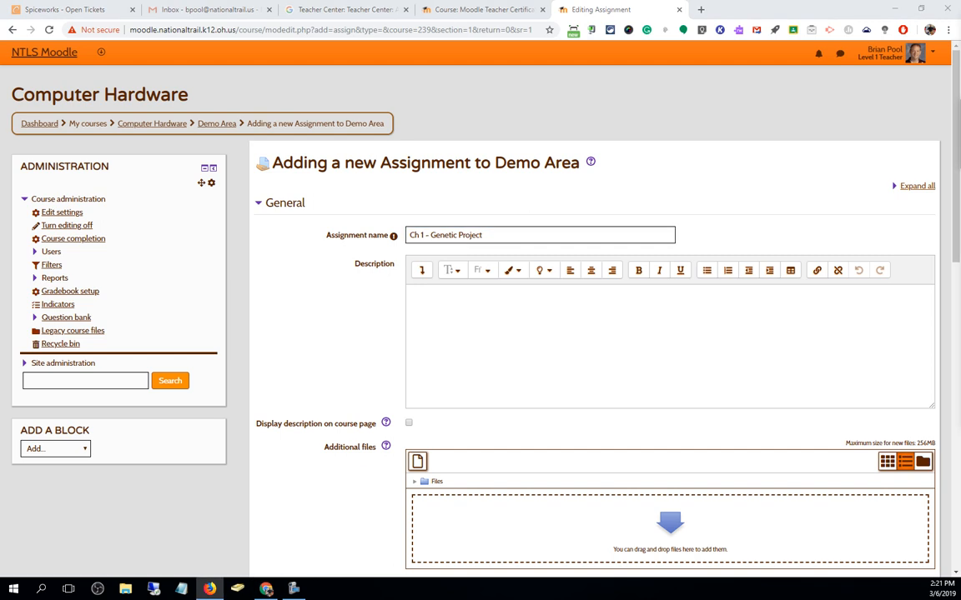
{"action": "left_click", "coordinate": [560, 304]}
{"action": "key", "text": "ctrl+v"}
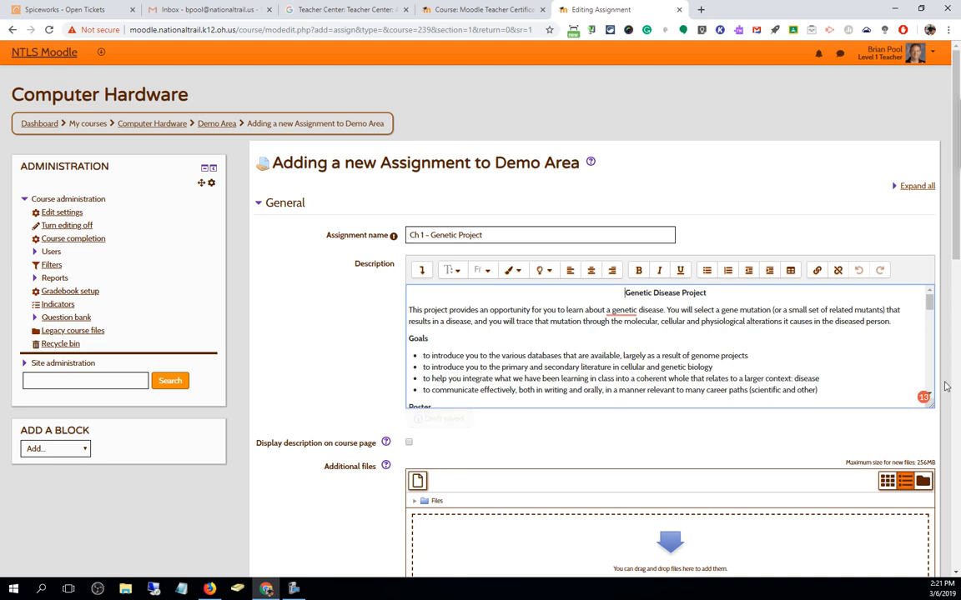
Step: Enlarge the description box and review the pasted project text, including in the editor's full-screen view
{"action": "left_click_drag", "start_coordinate": [934, 408], "coordinate": [932, 475]}
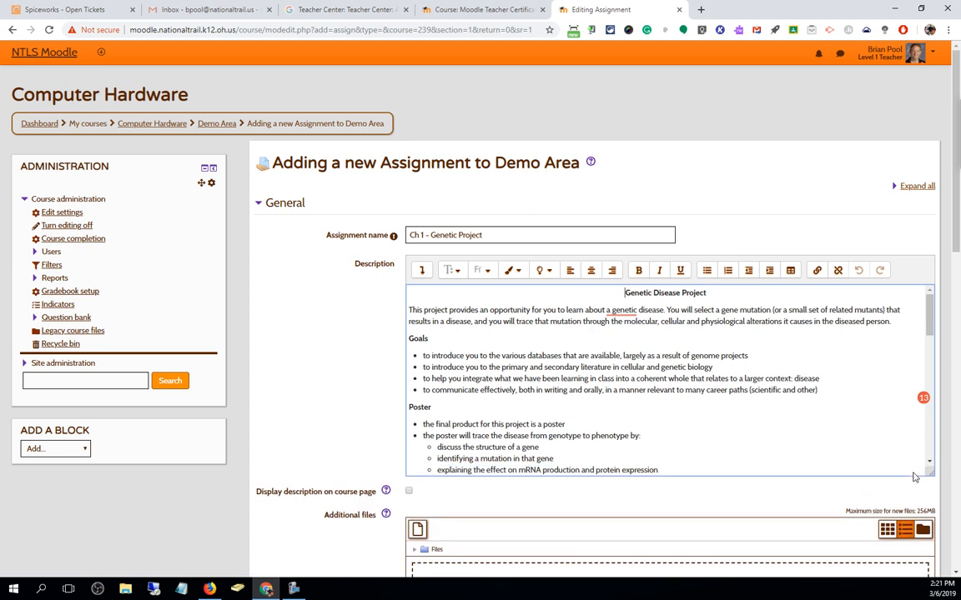
{"action": "left_click", "coordinate": [423, 271]}
{"action": "left_click", "coordinate": [790, 294]}
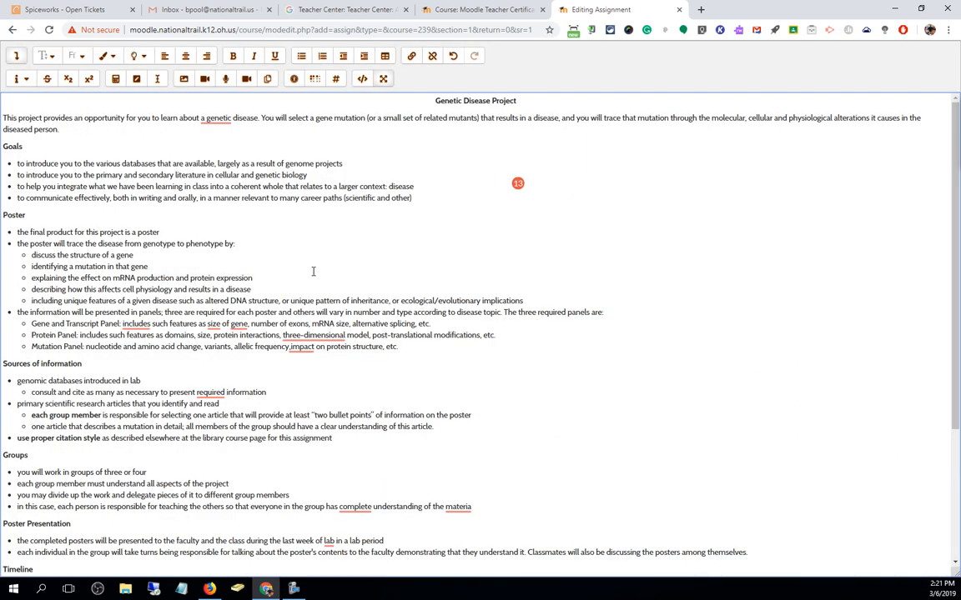
{"action": "scroll", "coordinate": [563, 234], "scroll_direction": "down", "scroll_amount": 4}
{"action": "scroll", "coordinate": [557, 245], "scroll_direction": "up", "scroll_amount": 5}
{"action": "left_click", "coordinate": [383, 80]}
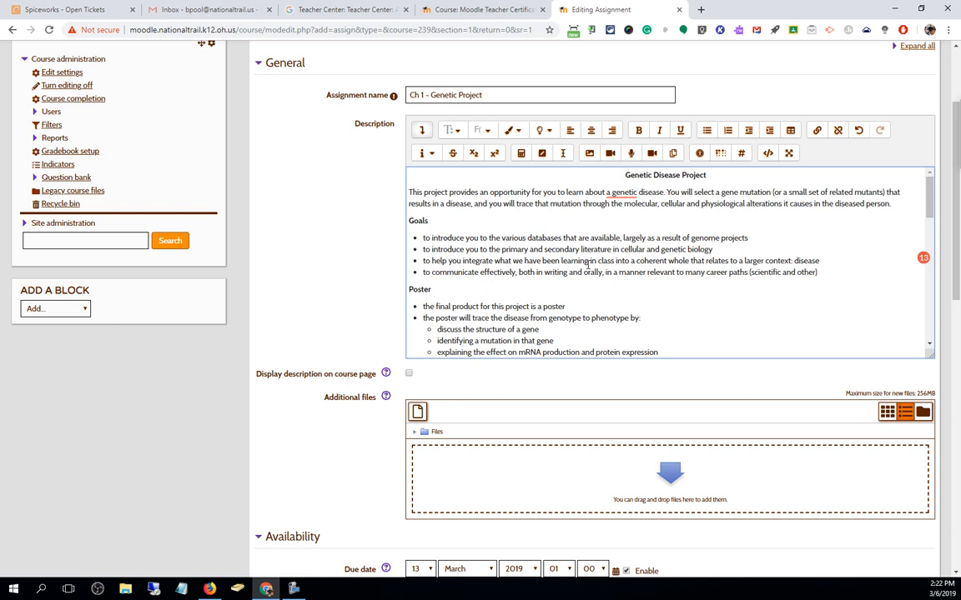
{"action": "scroll", "coordinate": [584, 275], "scroll_direction": "down", "scroll_amount": 1}
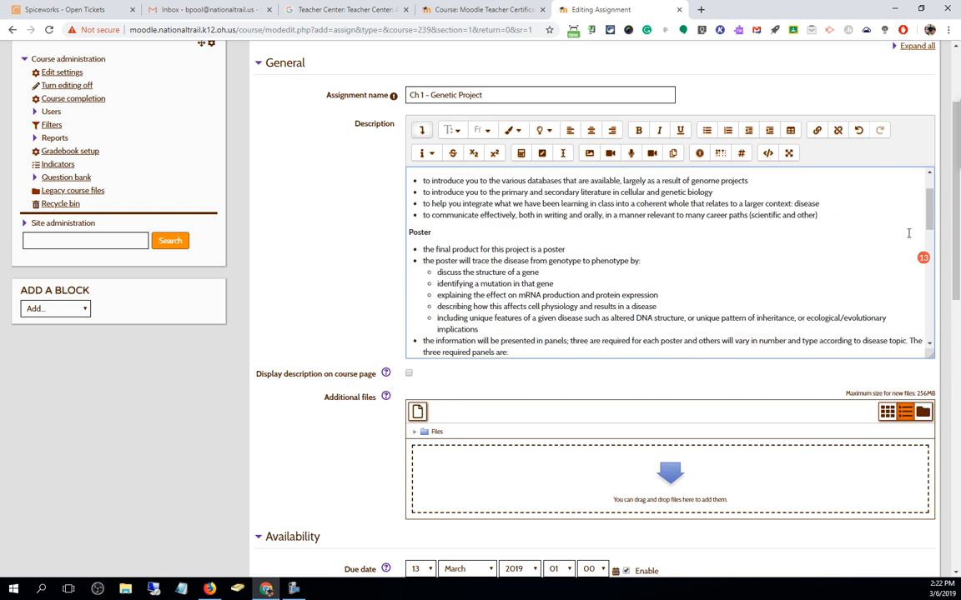
{"action": "left_click_drag", "start_coordinate": [931, 208], "coordinate": [927, 184]}
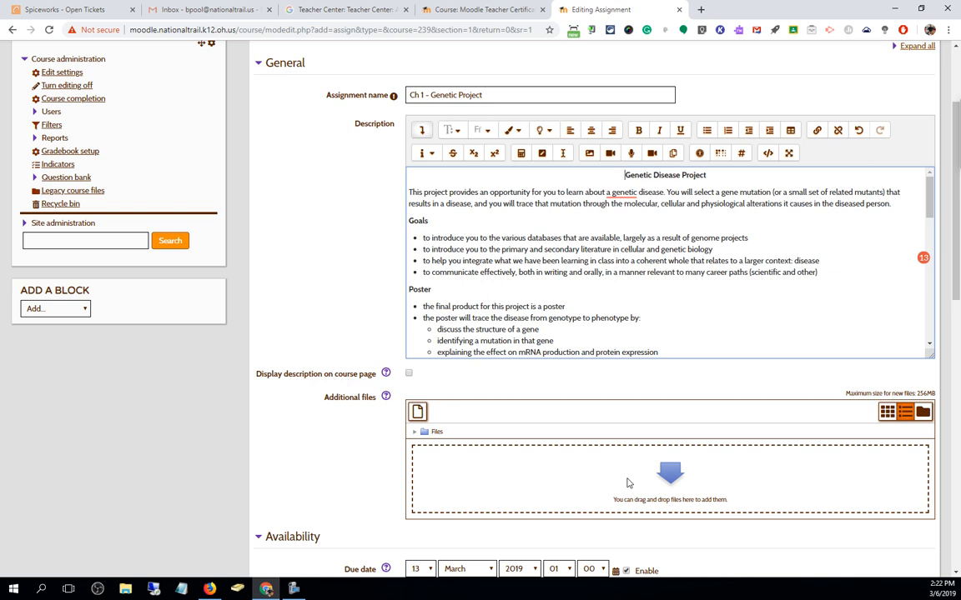
Step: Shrink the browser window and upload the Genetic Disease Project Word and PDF files from the desktop as additional files
{"action": "scroll", "coordinate": [627, 482], "scroll_direction": "down", "scroll_amount": 1}
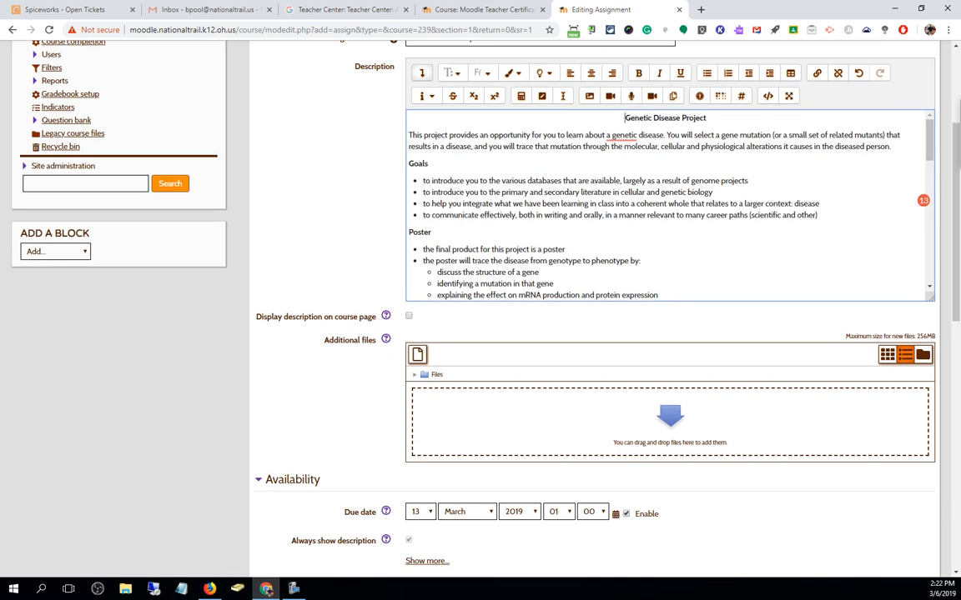
{"action": "left_click", "coordinate": [921, 9]}
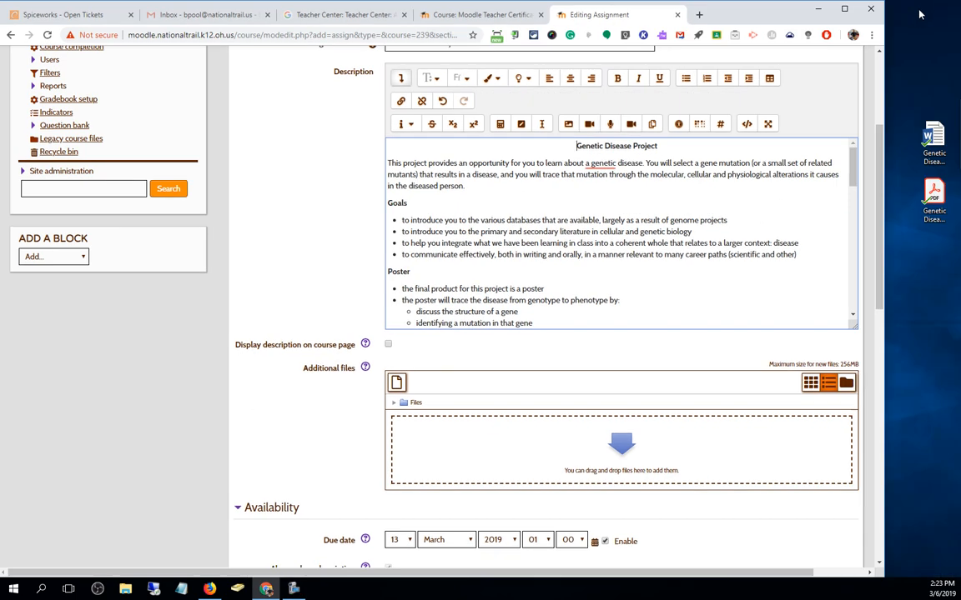
{"action": "left_click_drag", "start_coordinate": [912, 104], "coordinate": [952, 227]}
{"action": "left_click_drag", "start_coordinate": [933, 146], "coordinate": [610, 457]}
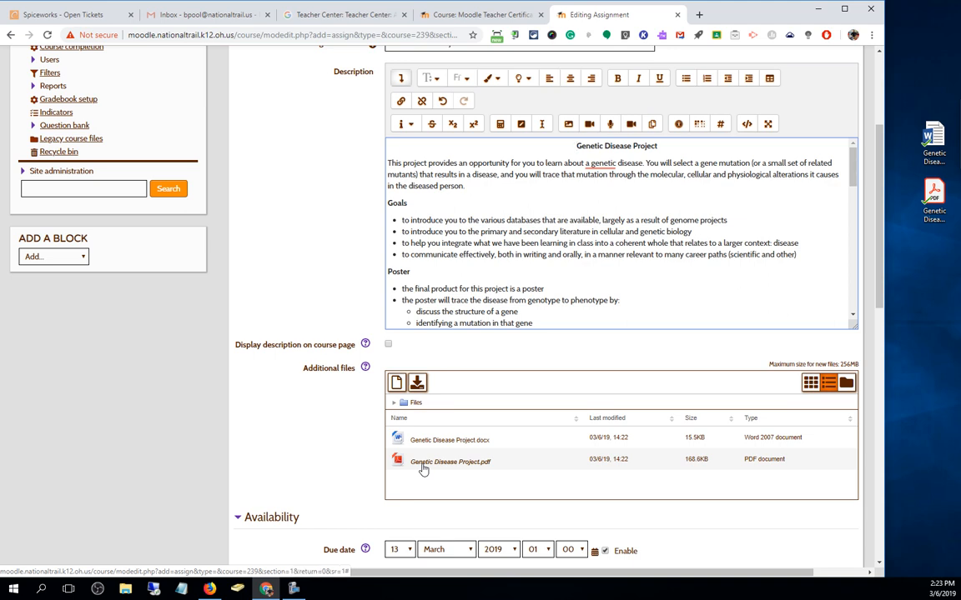
Step: Set the assignment's due date to 20 March 2019 at 00:01
{"action": "scroll", "coordinate": [304, 236], "scroll_direction": "down", "scroll_amount": 3}
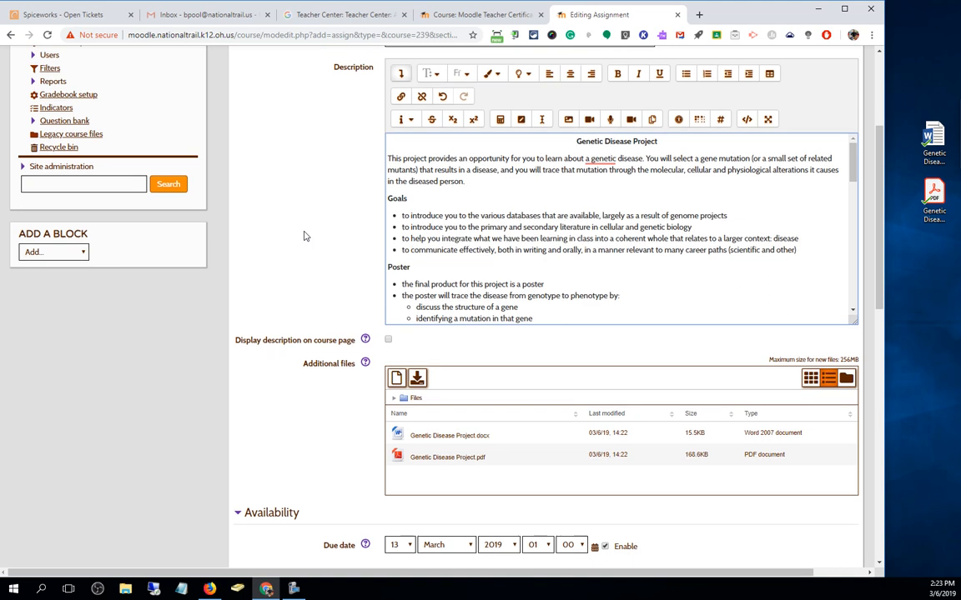
{"action": "scroll", "coordinate": [304, 236], "scroll_direction": "down", "scroll_amount": 1}
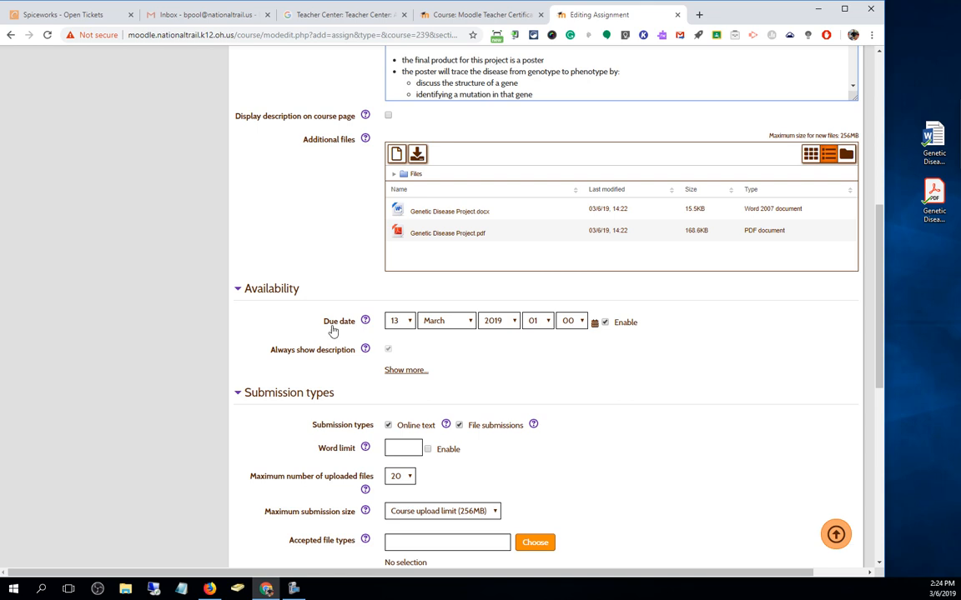
{"action": "left_click", "coordinate": [593, 325]}
{"action": "left_click", "coordinate": [471, 261]}
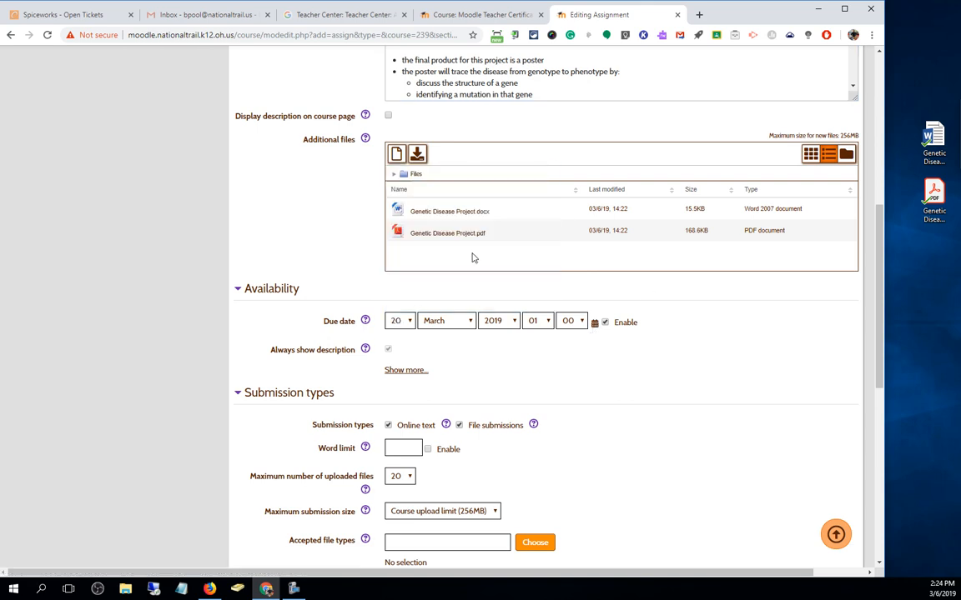
{"action": "left_click", "coordinate": [544, 323]}
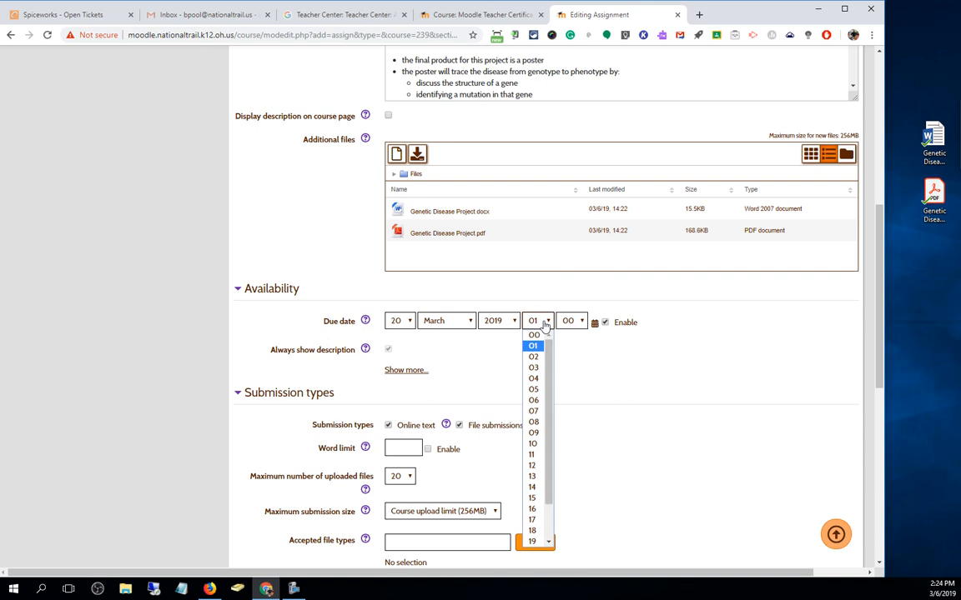
{"action": "left_click", "coordinate": [544, 323]}
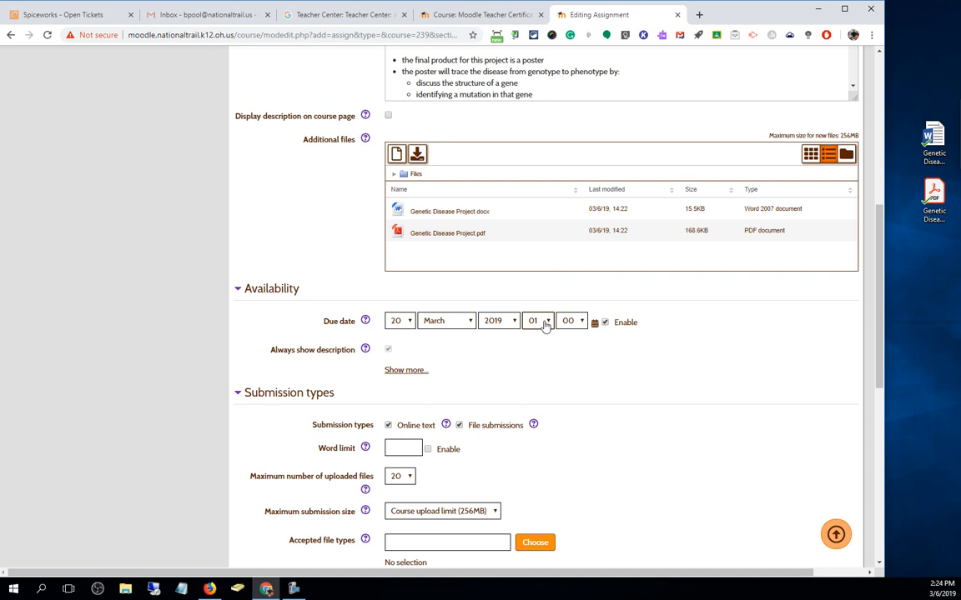
{"action": "left_click", "coordinate": [545, 323]}
{"action": "left_click", "coordinate": [536, 334]}
{"action": "left_click", "coordinate": [575, 324]}
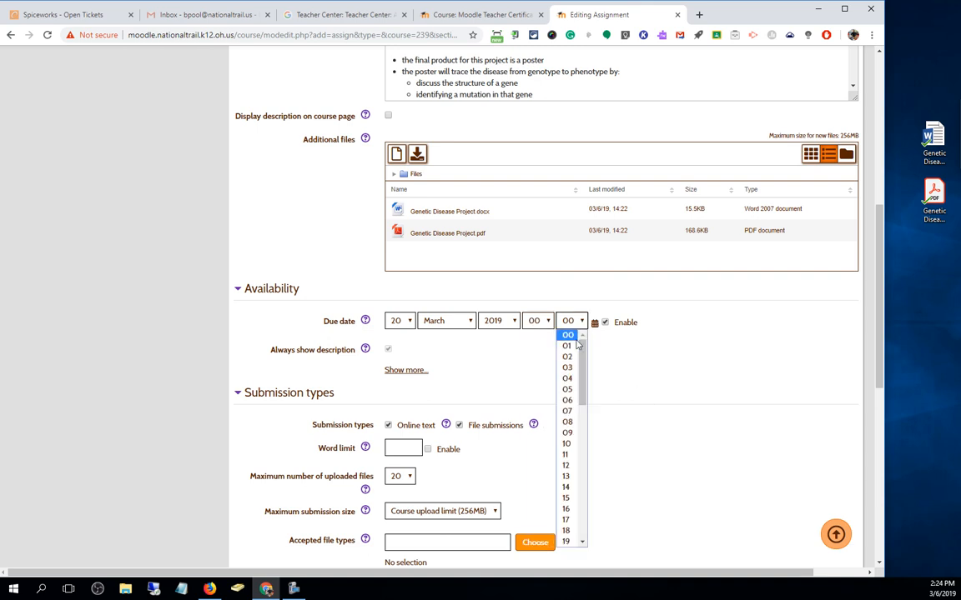
{"action": "left_click", "coordinate": [572, 344]}
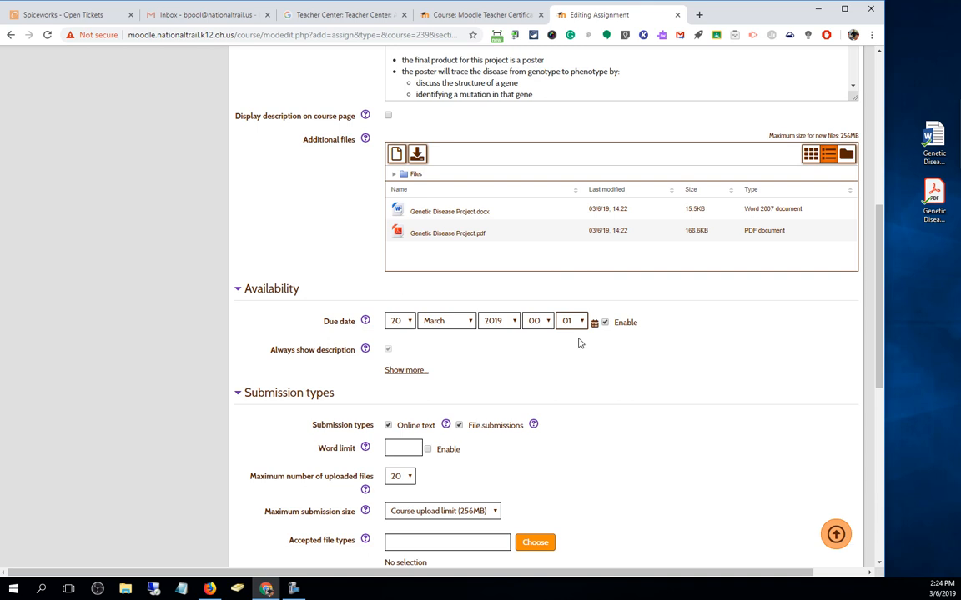
Step: Disable the "Remind me to grade by" date in the extended availability settings, then collapse them again
{"action": "scroll", "coordinate": [715, 332], "scroll_direction": "down", "scroll_amount": 1}
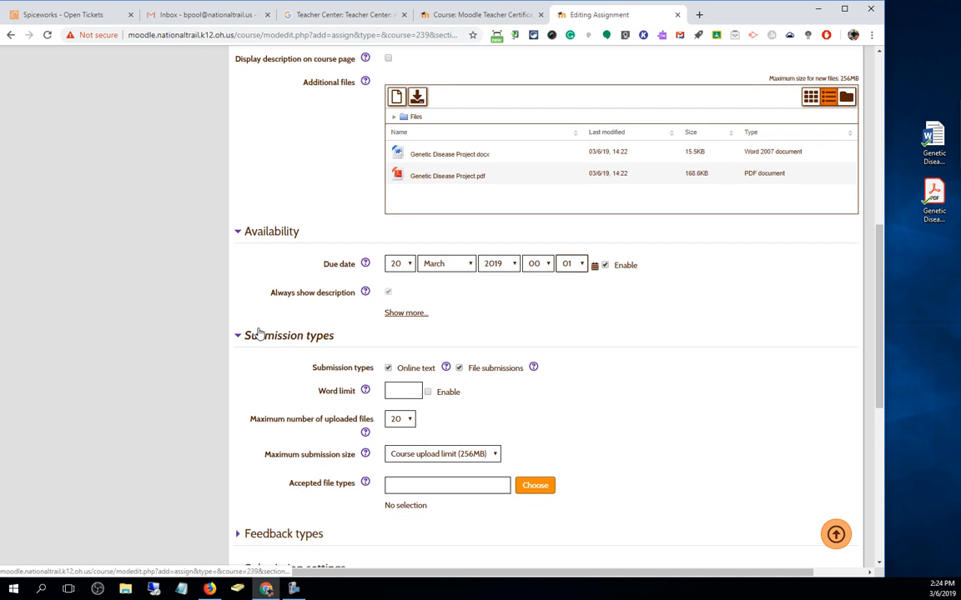
{"action": "left_click", "coordinate": [389, 314]}
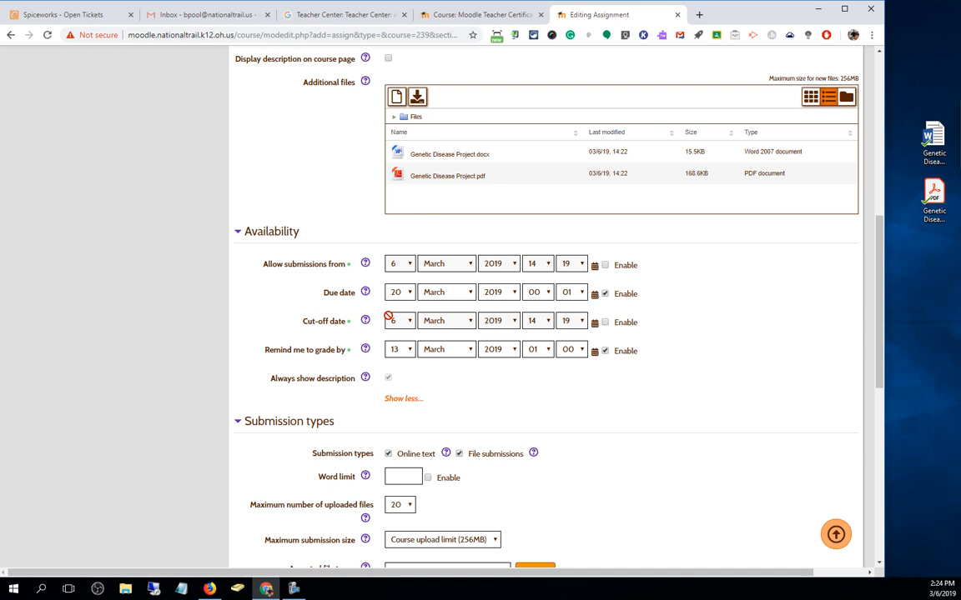
{"action": "left_click", "coordinate": [397, 401]}
{"action": "left_click", "coordinate": [408, 317]}
{"action": "left_click", "coordinate": [391, 400]}
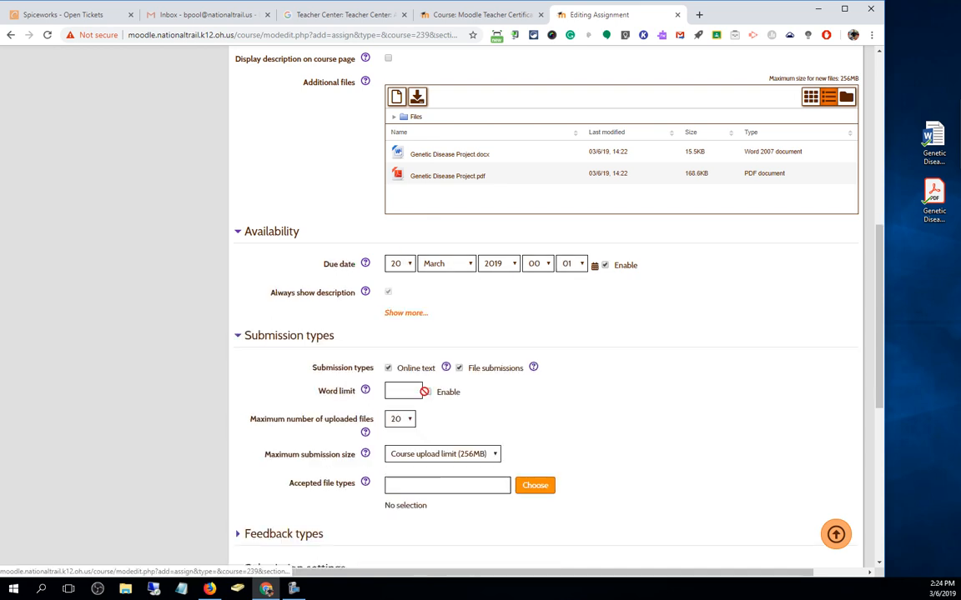
{"action": "left_click", "coordinate": [398, 313]}
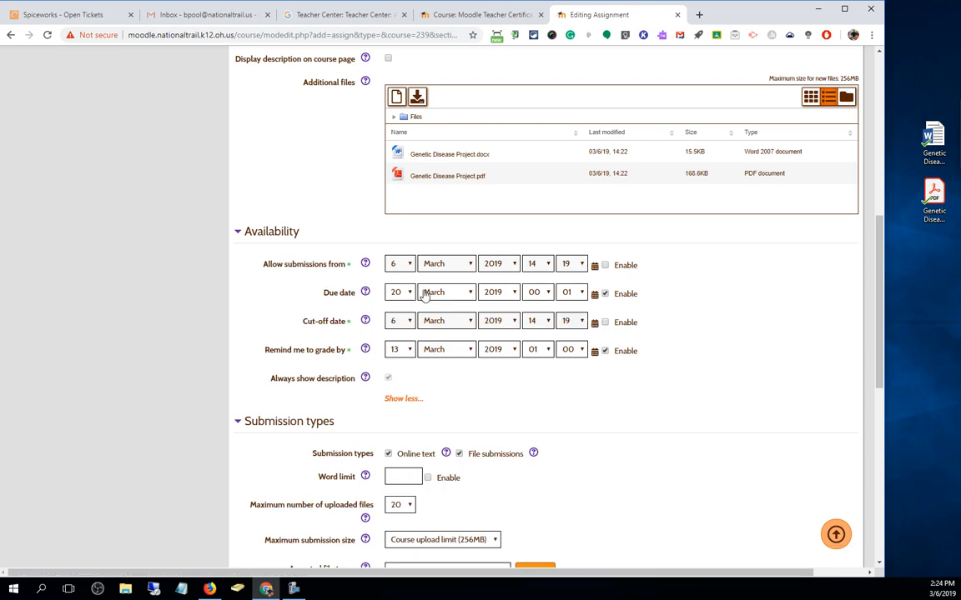
{"action": "left_click", "coordinate": [606, 352]}
{"action": "left_click", "coordinate": [401, 399]}
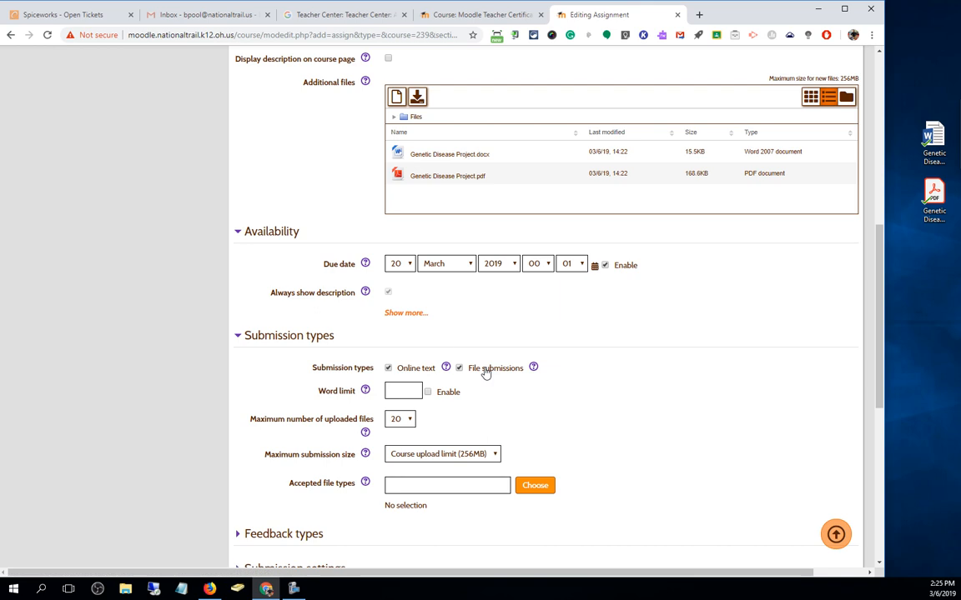
Step: Restrict the submission types to File submissions, with Online text turned off
{"action": "scroll", "coordinate": [519, 322], "scroll_direction": "down", "scroll_amount": 2}
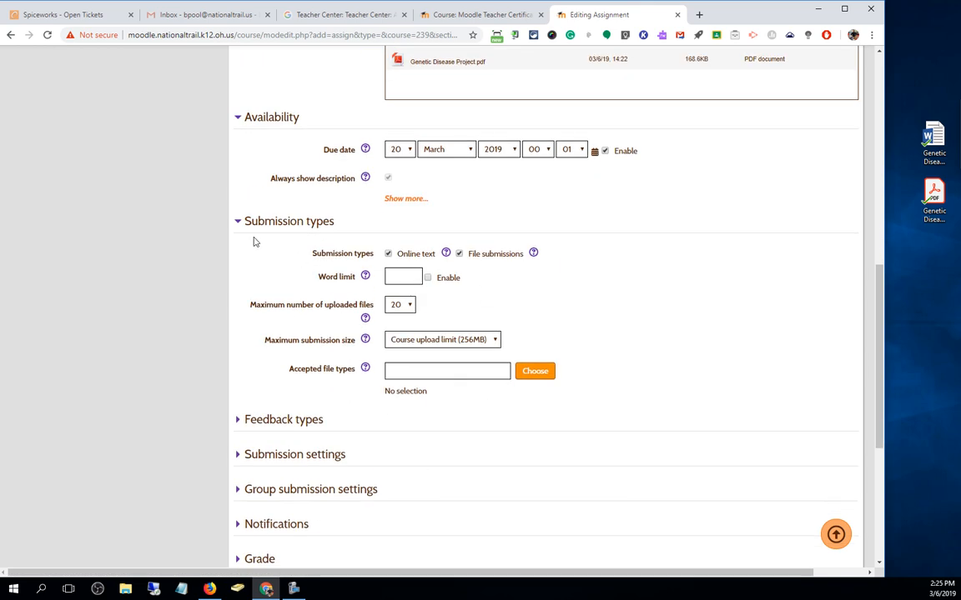
{"action": "left_click", "coordinate": [388, 255]}
{"action": "left_click", "coordinate": [459, 255]}
{"action": "left_click", "coordinate": [388, 255]}
{"action": "left_click", "coordinate": [458, 254]}
{"action": "left_click", "coordinate": [388, 255]}
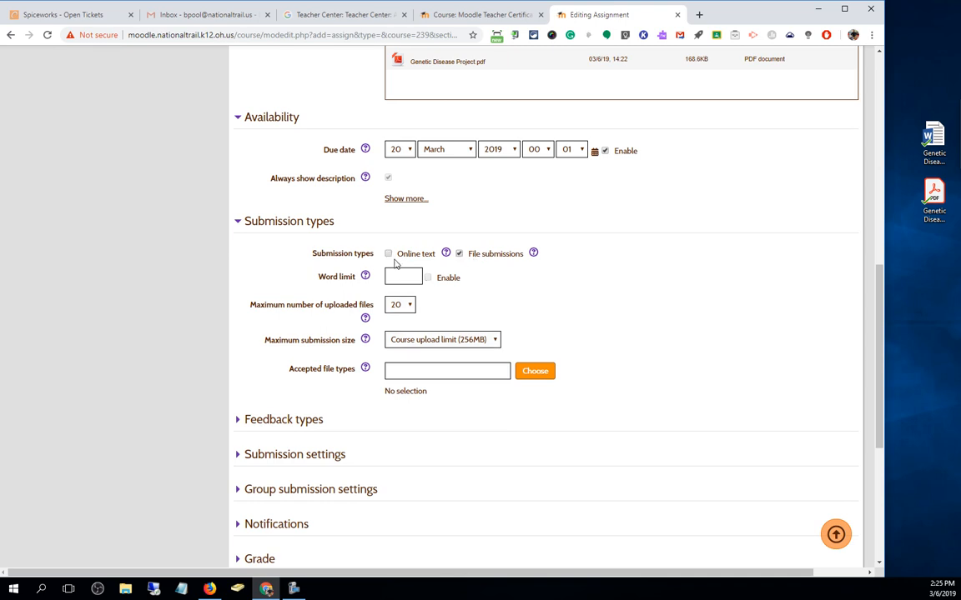
{"action": "left_click", "coordinate": [459, 254]}
{"action": "left_click", "coordinate": [389, 254]}
{"action": "left_click", "coordinate": [388, 254]}
{"action": "left_click", "coordinate": [459, 254]}
Step: Set the maximum number of uploaded files to 1 and the maximum submission size to Course upload limit (256MB)
{"action": "left_click", "coordinate": [408, 306]}
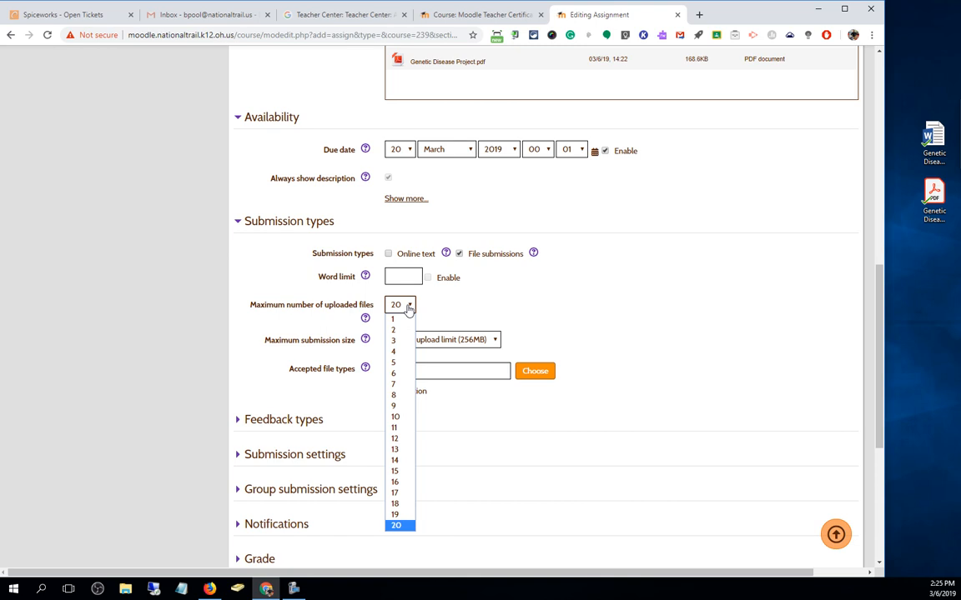
{"action": "left_click", "coordinate": [393, 329]}
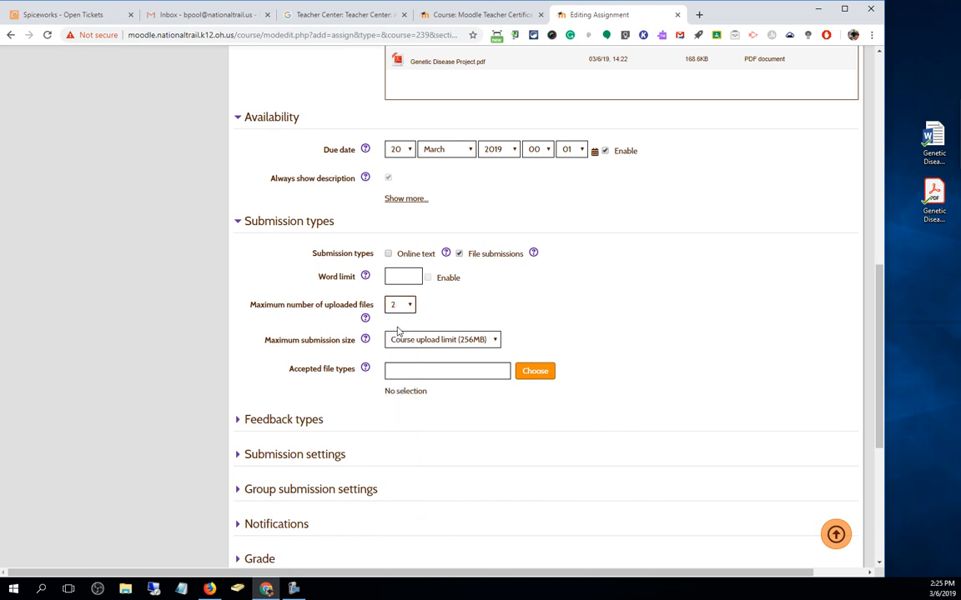
{"action": "left_click", "coordinate": [403, 307]}
{"action": "left_click", "coordinate": [398, 322]}
{"action": "left_click", "coordinate": [437, 340]}
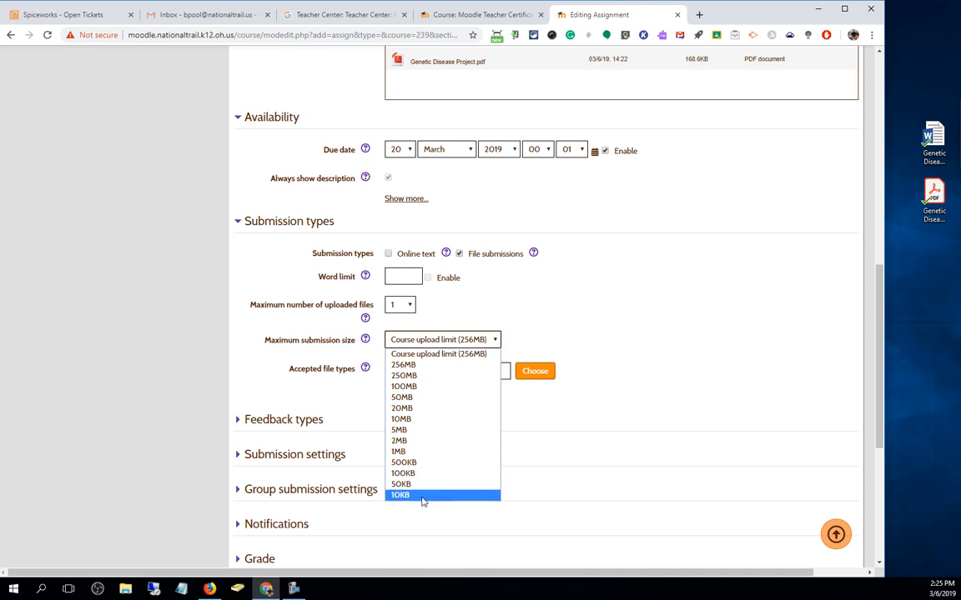
{"action": "left_click", "coordinate": [442, 355]}
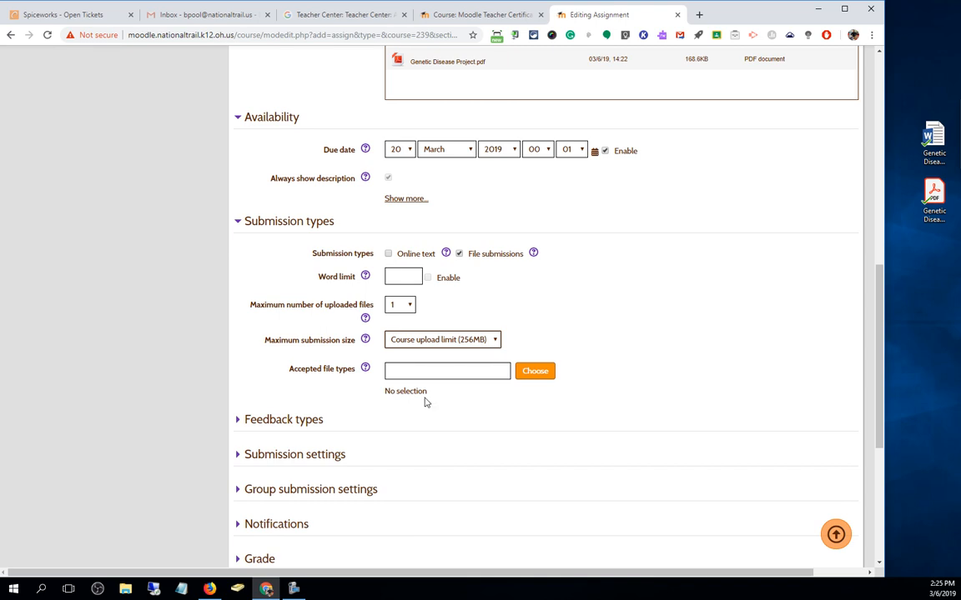
Step: Try to accept Word files by entering the .doc extension and selecting the Word 2007 document .docx type
{"action": "left_click", "coordinate": [404, 370]}
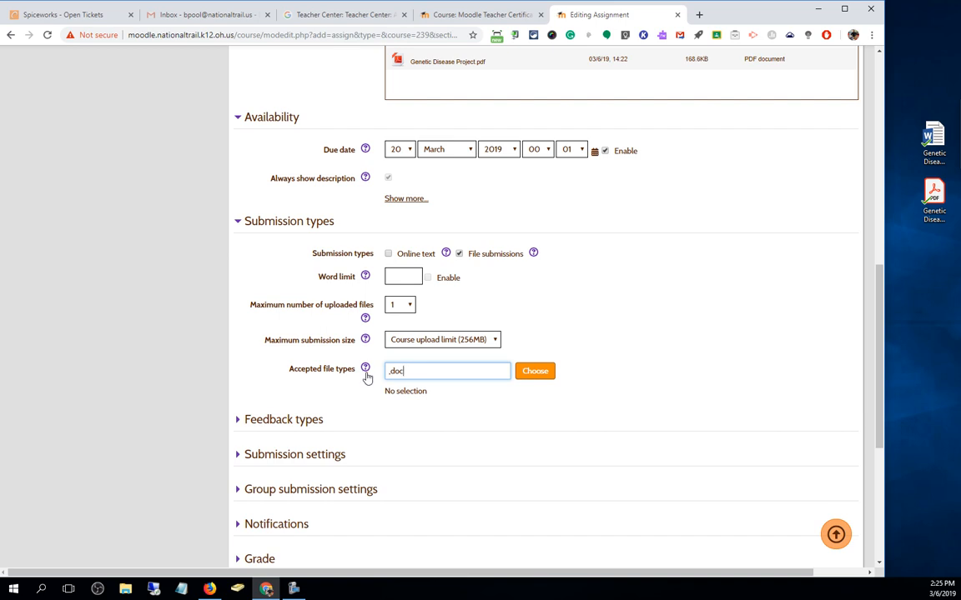
{"action": "left_click", "coordinate": [534, 371]}
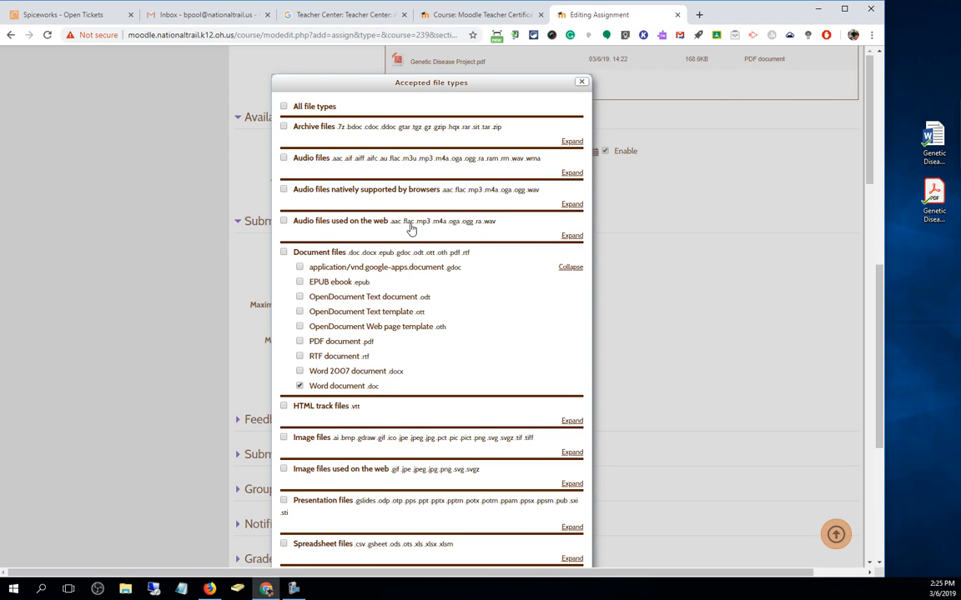
{"action": "scroll", "coordinate": [377, 322], "scroll_direction": "down", "scroll_amount": 1}
{"action": "scroll", "coordinate": [377, 322], "scroll_direction": "down", "scroll_amount": 3}
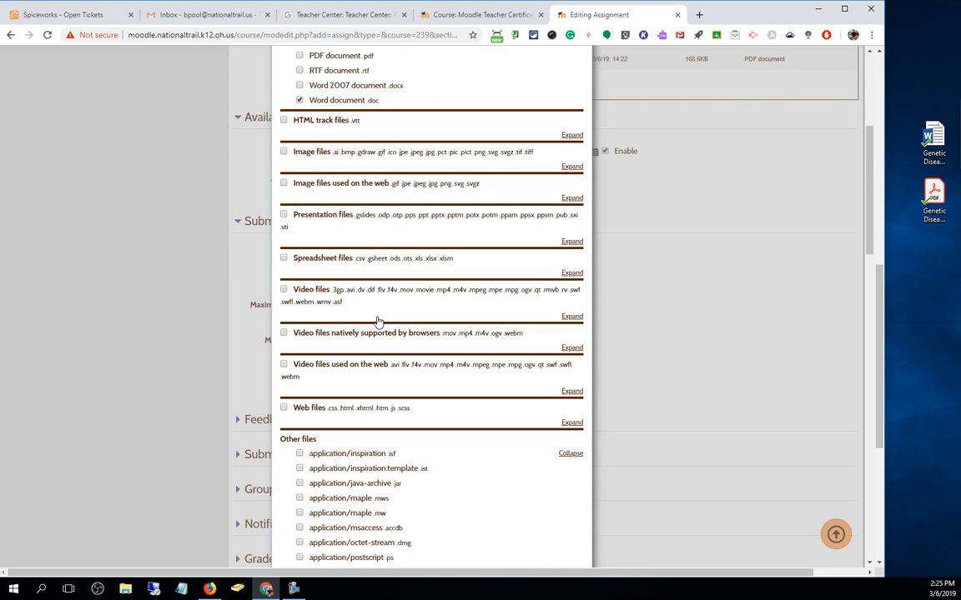
{"action": "scroll", "coordinate": [377, 323], "scroll_direction": "up", "scroll_amount": 4}
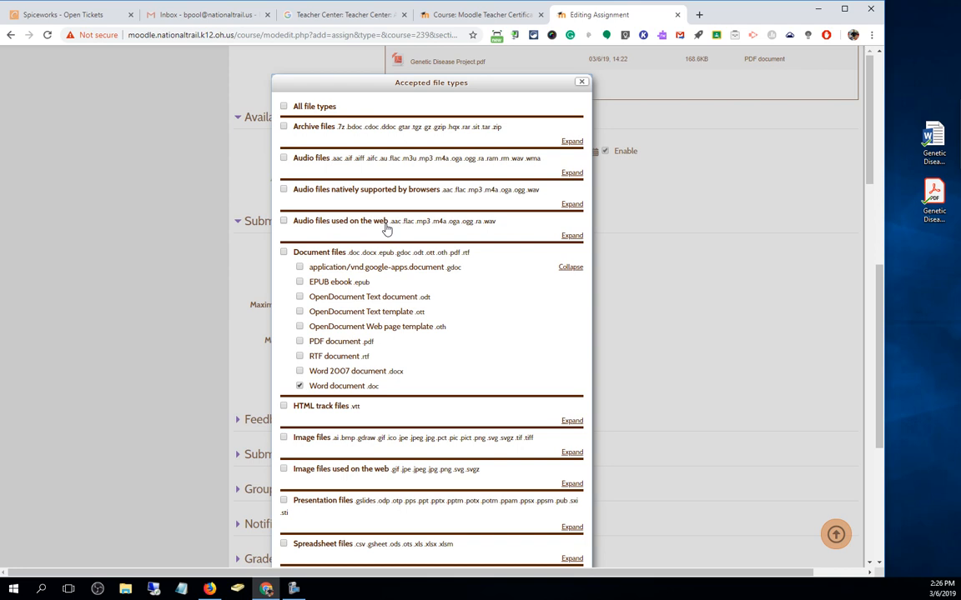
{"action": "left_click", "coordinate": [300, 372]}
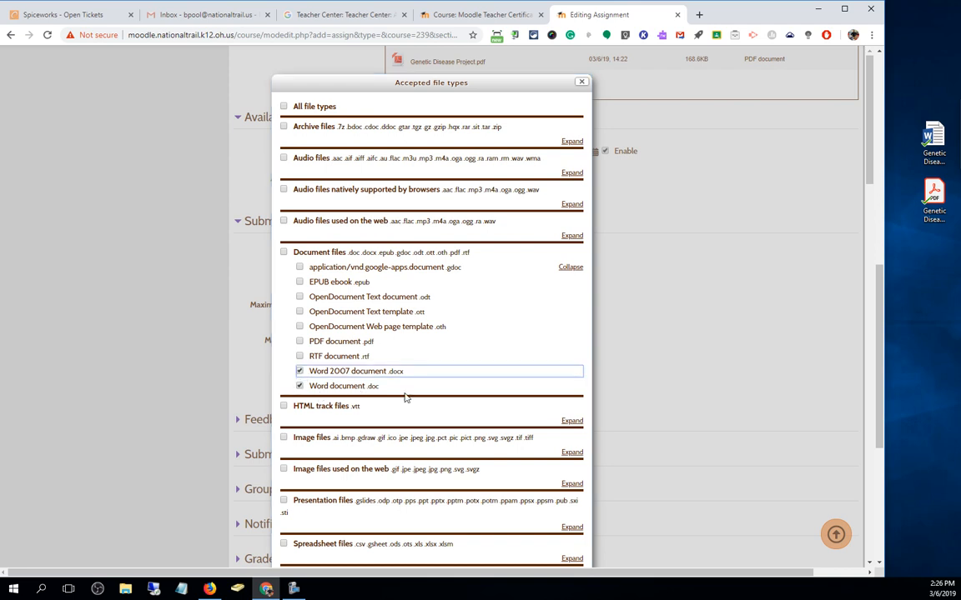
{"action": "scroll", "coordinate": [611, 316], "scroll_direction": "down", "scroll_amount": 10}
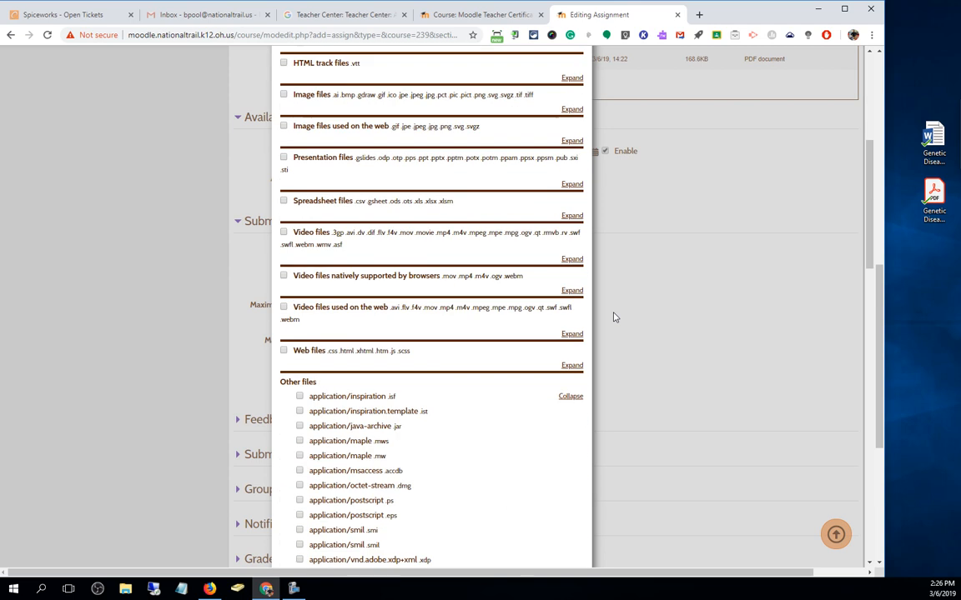
{"action": "scroll", "coordinate": [611, 315], "scroll_direction": "up", "scroll_amount": 9}
{"action": "scroll", "coordinate": [611, 315], "scroll_direction": "up", "scroll_amount": 2}
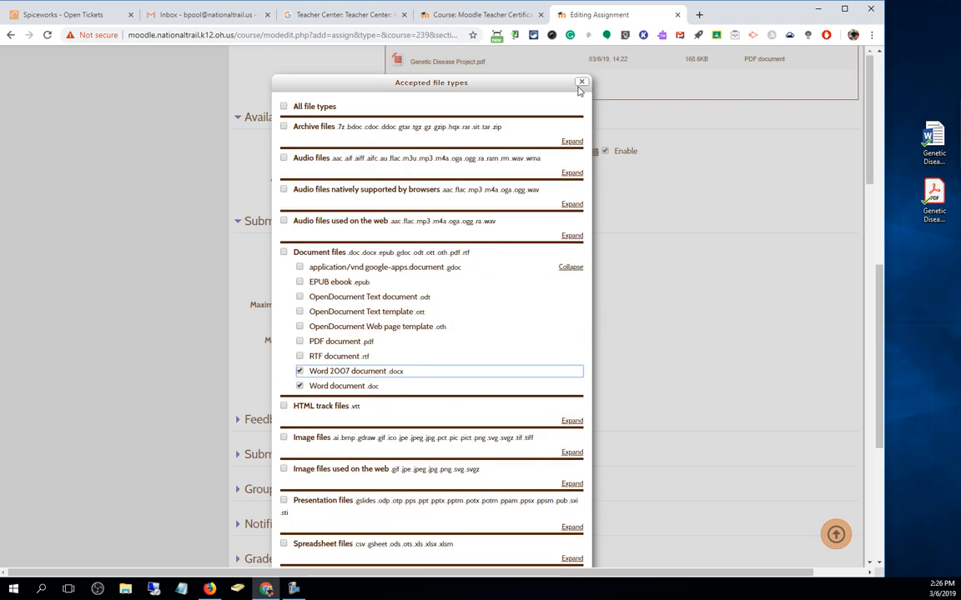
{"action": "left_click", "coordinate": [579, 82]}
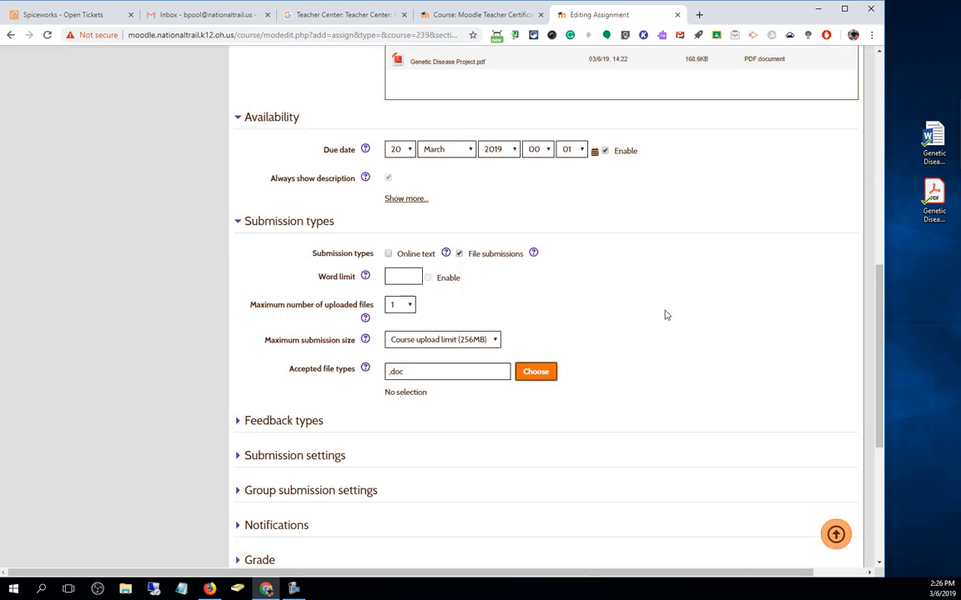
Step: Set the accepted file types to Word 2007 document .docx and Word document .doc, and save the selection
{"action": "left_click", "coordinate": [547, 373]}
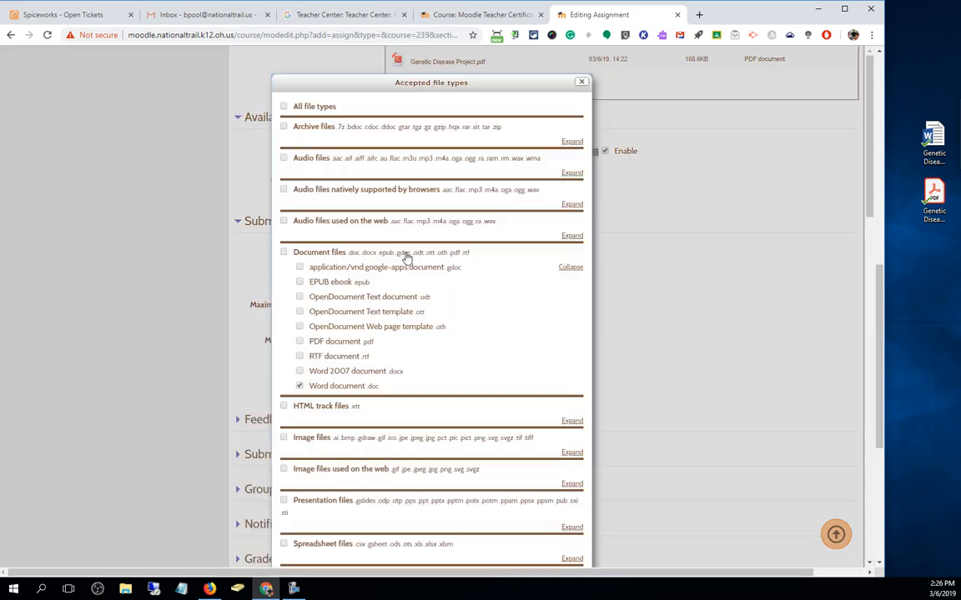
{"action": "left_click", "coordinate": [299, 371]}
{"action": "scroll", "coordinate": [439, 338], "scroll_direction": "down", "scroll_amount": 15}
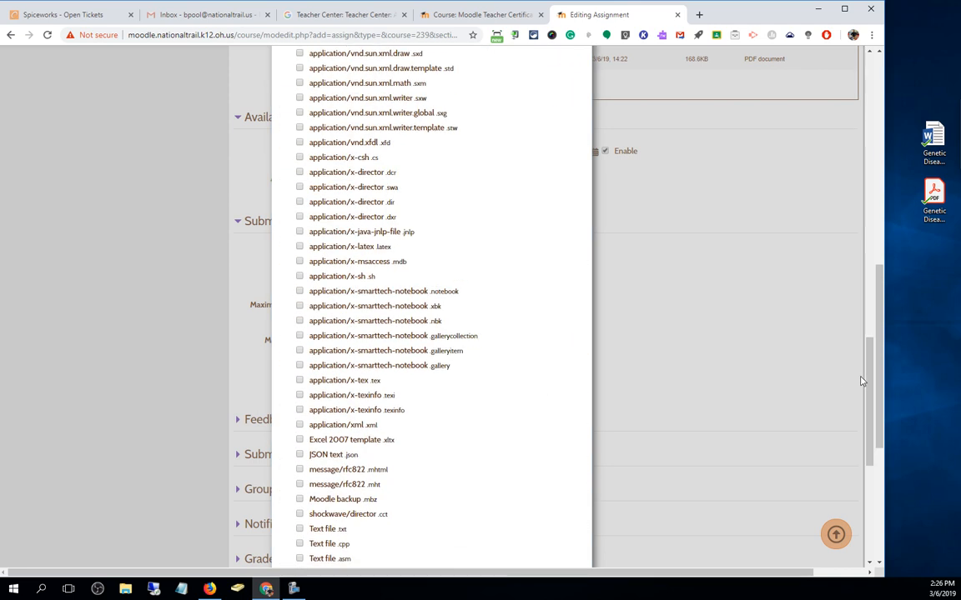
{"action": "scroll", "coordinate": [867, 375], "scroll_direction": "down", "scroll_amount": 5}
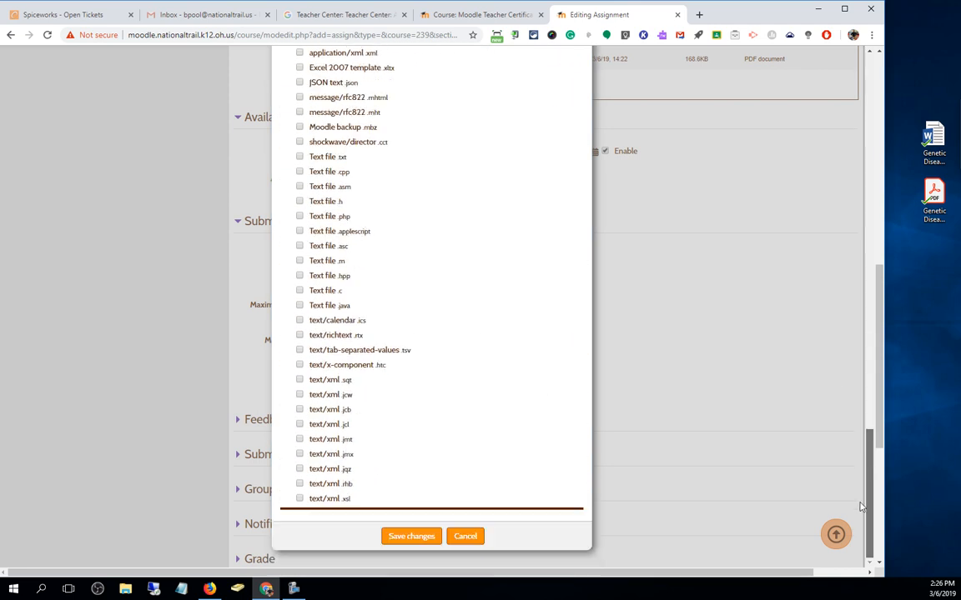
{"action": "left_click", "coordinate": [397, 540]}
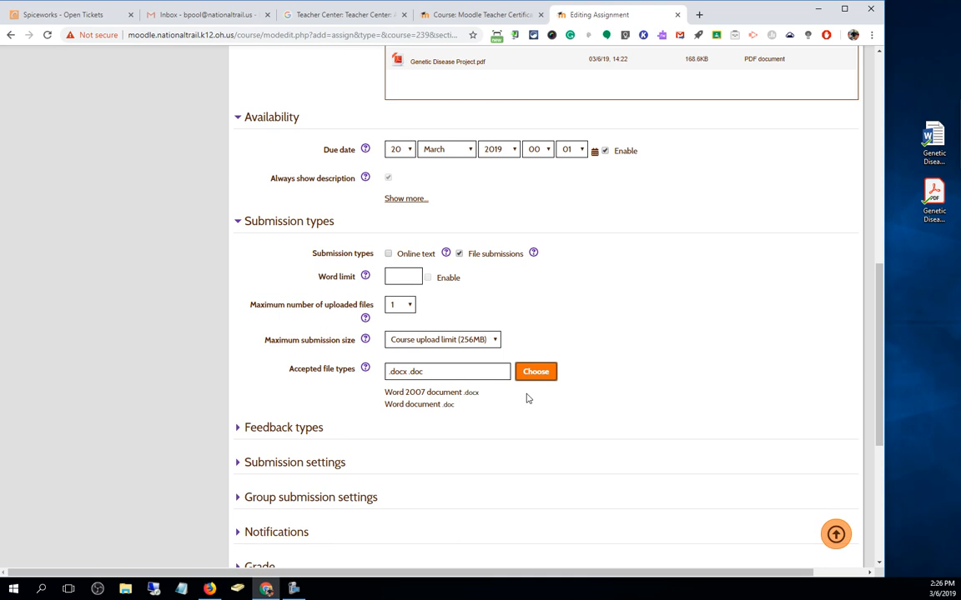
Step: Clear the accepted file types and enable both Online text and File submissions as submission types
{"action": "left_click_drag", "start_coordinate": [504, 372], "coordinate": [272, 378]}
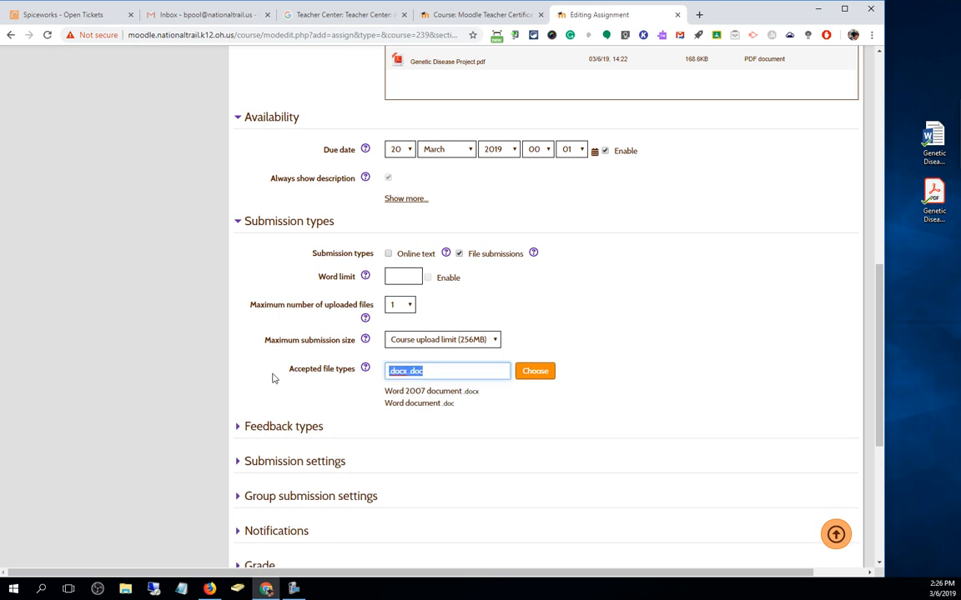
{"action": "key", "text": "BackSpace"}
{"action": "left_click", "coordinate": [462, 255]}
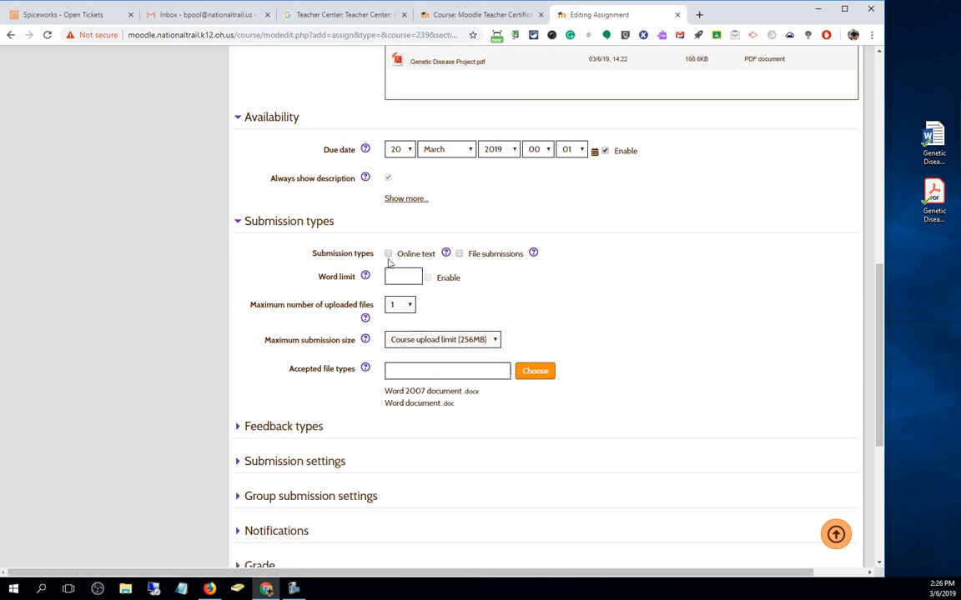
{"action": "left_click", "coordinate": [387, 256]}
Step: Examine the assignment's feedback types, then collapse the section
{"action": "left_click", "coordinate": [238, 429]}
{"action": "scroll", "coordinate": [527, 296], "scroll_direction": "down", "scroll_amount": 1}
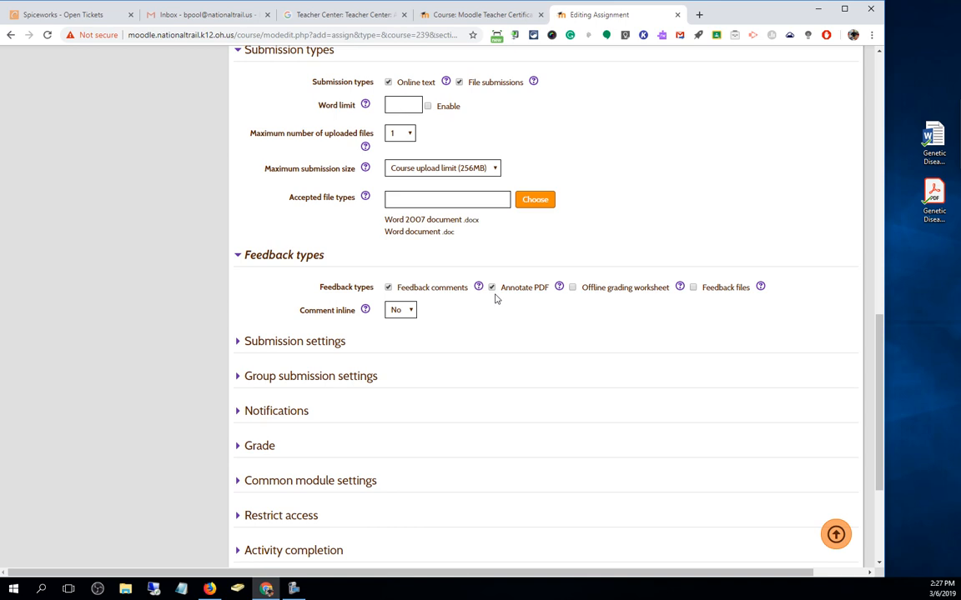
{"action": "left_click", "coordinate": [245, 255]}
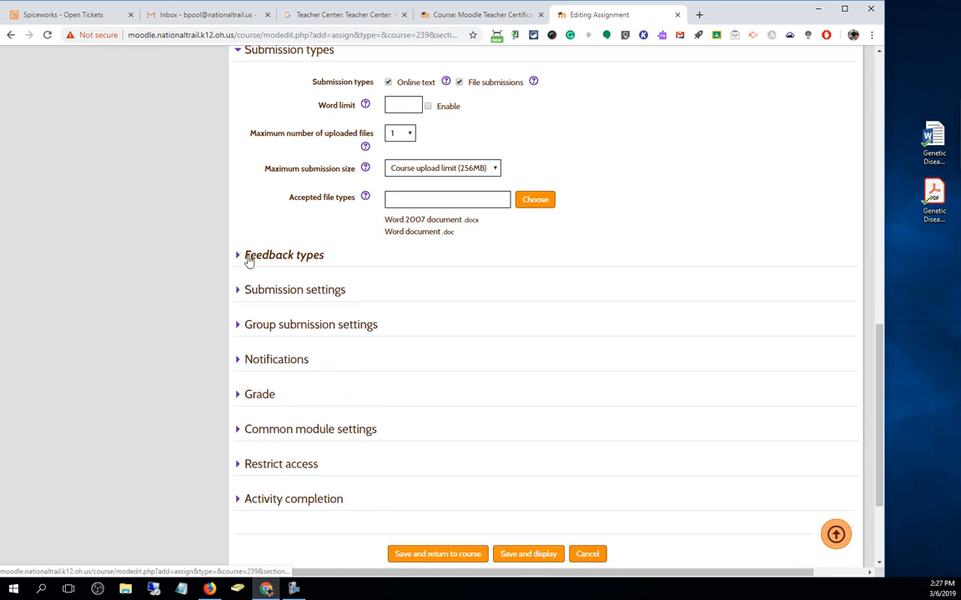
Step: Examine the extended submission settings for the submit button and submission statement requirements, keeping No, and collapse the section
{"action": "left_click", "coordinate": [247, 293]}
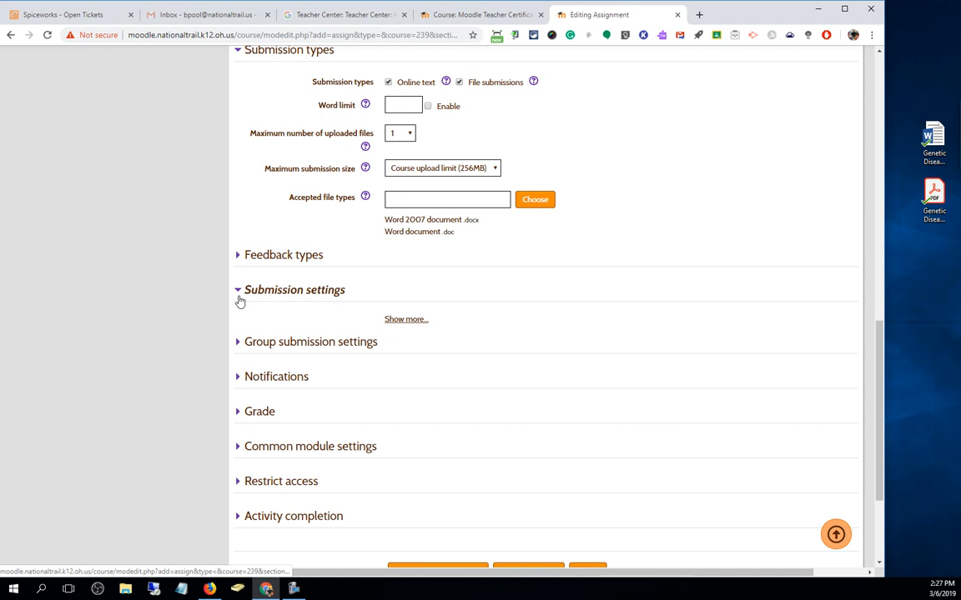
{"action": "left_click", "coordinate": [399, 323]}
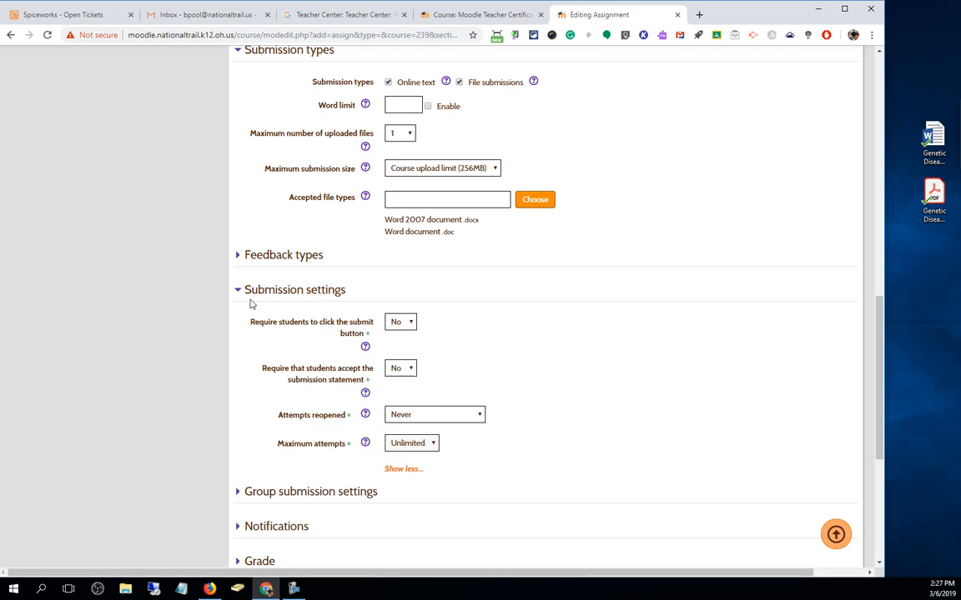
{"action": "left_click", "coordinate": [397, 324]}
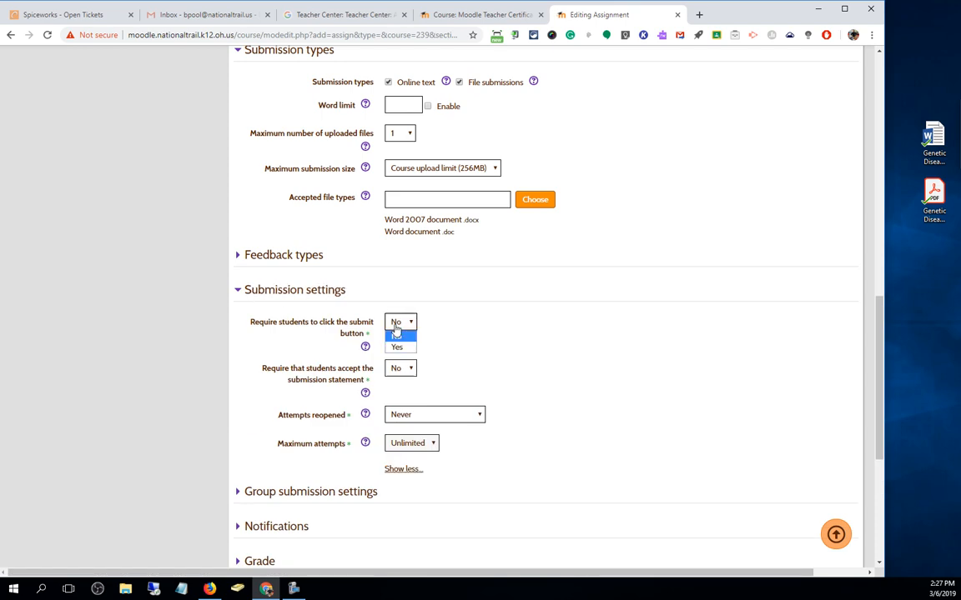
{"action": "left_click", "coordinate": [395, 340]}
{"action": "left_click", "coordinate": [395, 370]}
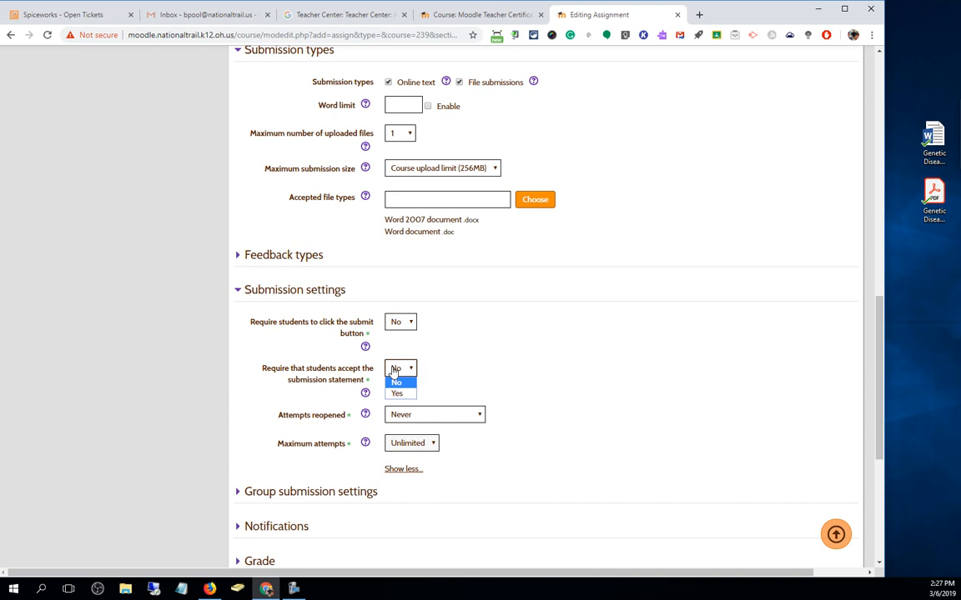
{"action": "left_click", "coordinate": [324, 280]}
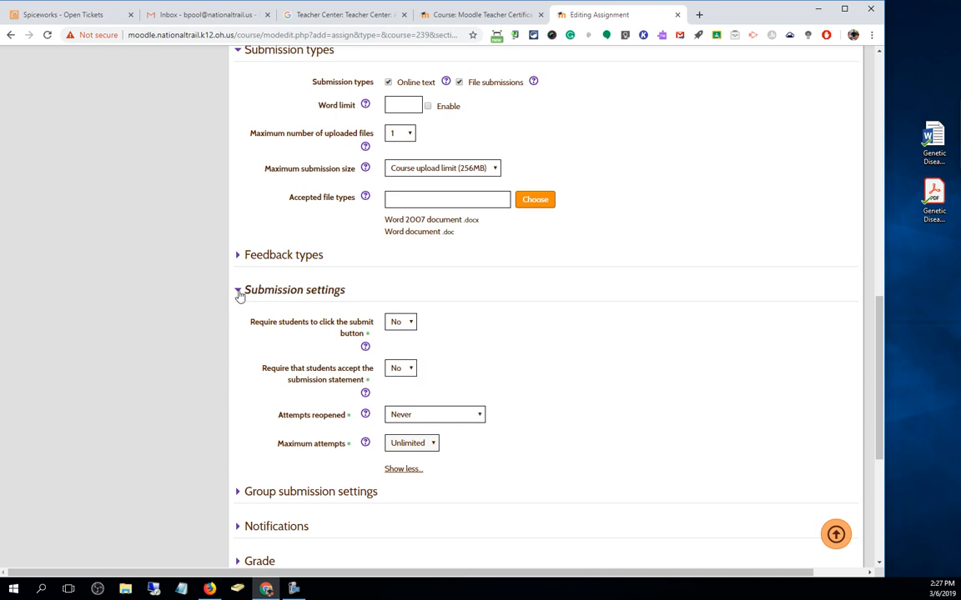
{"action": "left_click", "coordinate": [239, 292]}
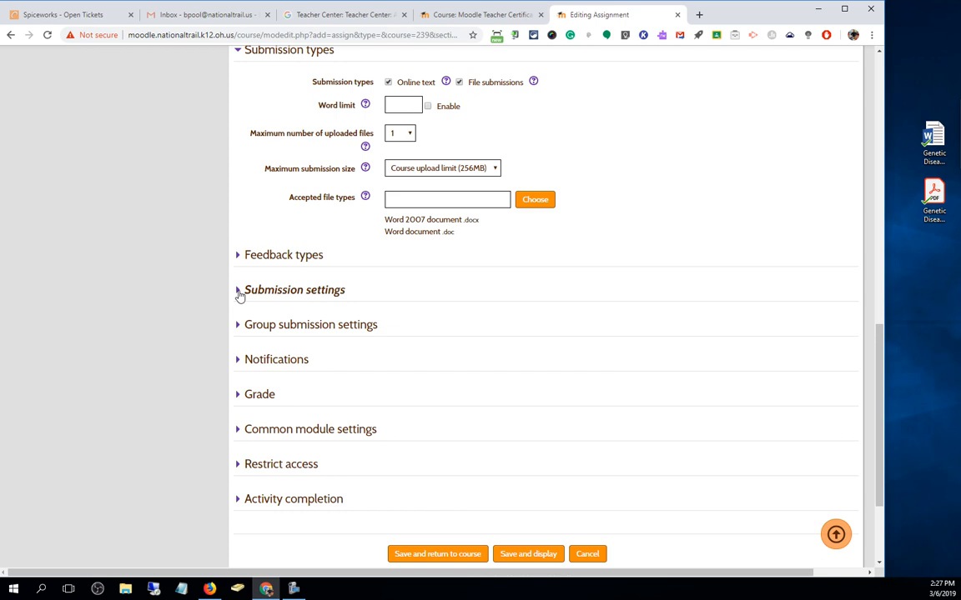
Step: Try Yes for "Notify graders about submissions" in the extended notification settings, restore No, and collapse the section
{"action": "left_click", "coordinate": [241, 367]}
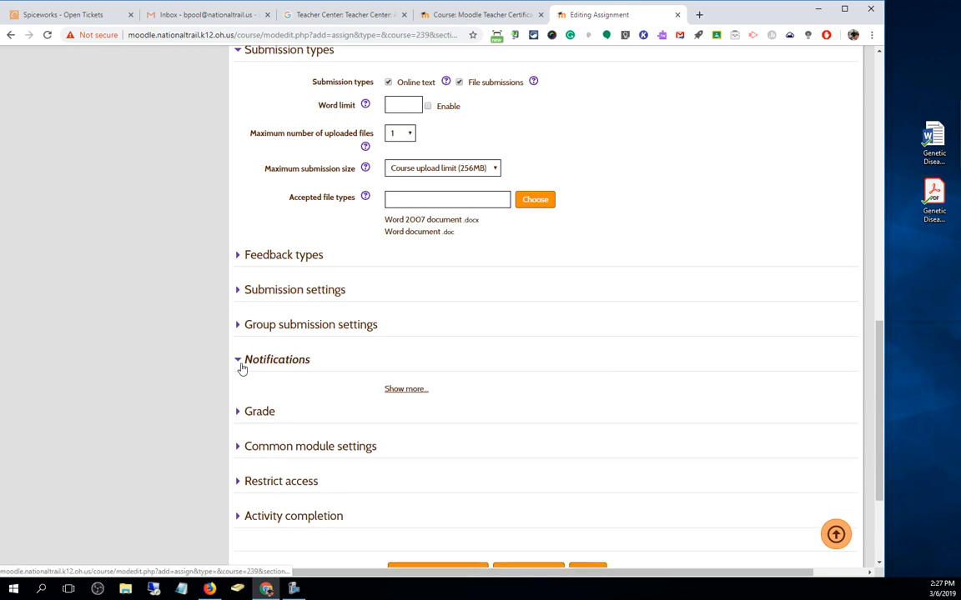
{"action": "left_click", "coordinate": [400, 390]}
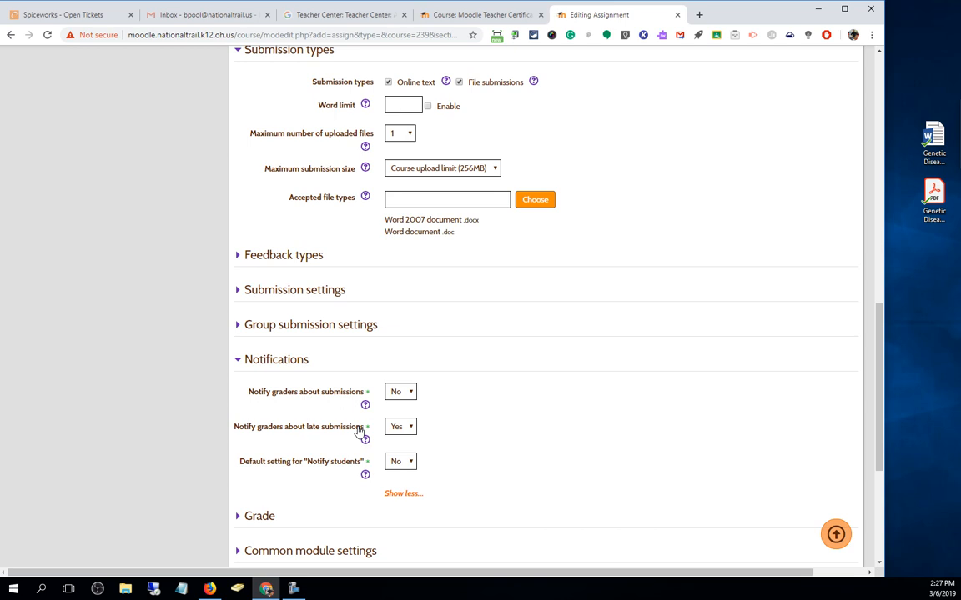
{"action": "left_click", "coordinate": [397, 392]}
{"action": "left_click", "coordinate": [397, 418]}
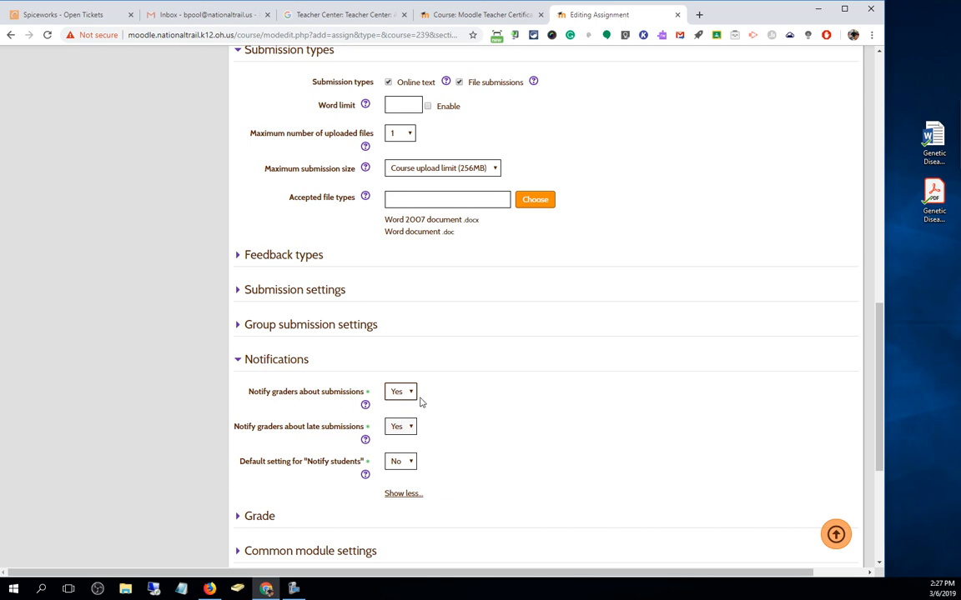
{"action": "left_click", "coordinate": [405, 391]}
{"action": "left_click", "coordinate": [397, 406]}
{"action": "left_click", "coordinate": [238, 361]}
Step: Set the assignment's maximum grade to 20 points in the grade settings
{"action": "left_click", "coordinate": [265, 395]}
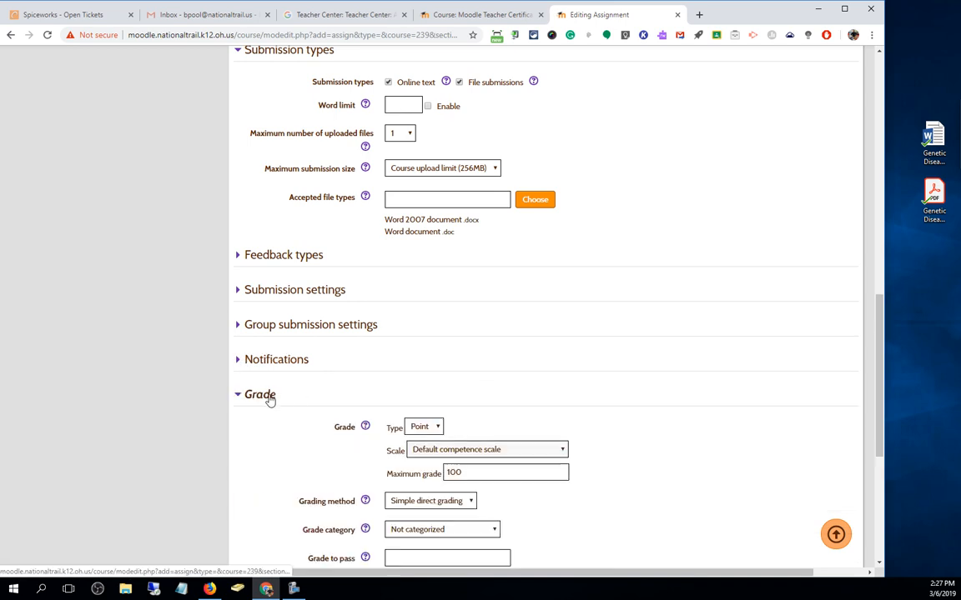
{"action": "scroll", "coordinate": [553, 364], "scroll_direction": "down", "scroll_amount": 2}
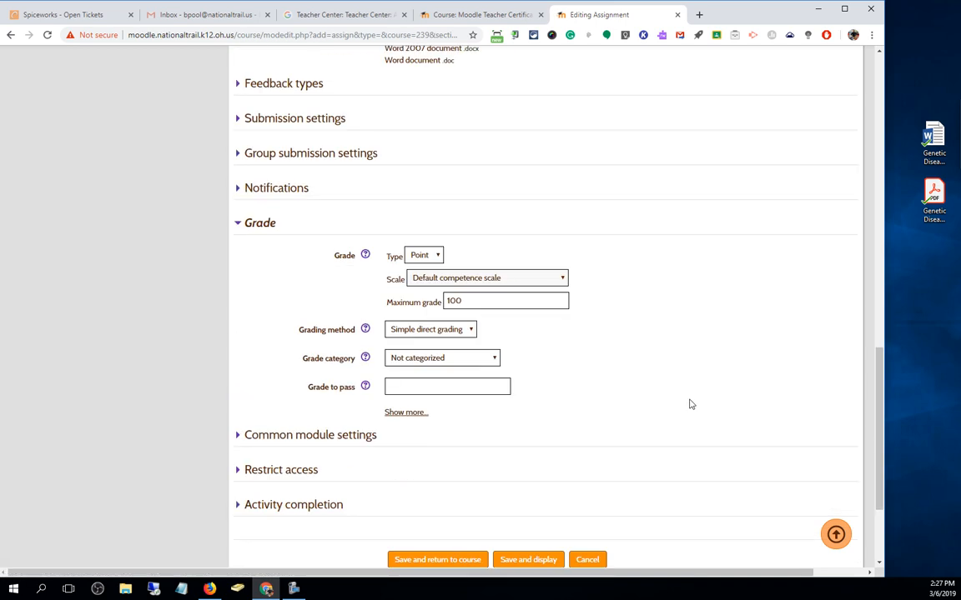
{"action": "left_click_drag", "start_coordinate": [480, 301], "coordinate": [314, 299]}
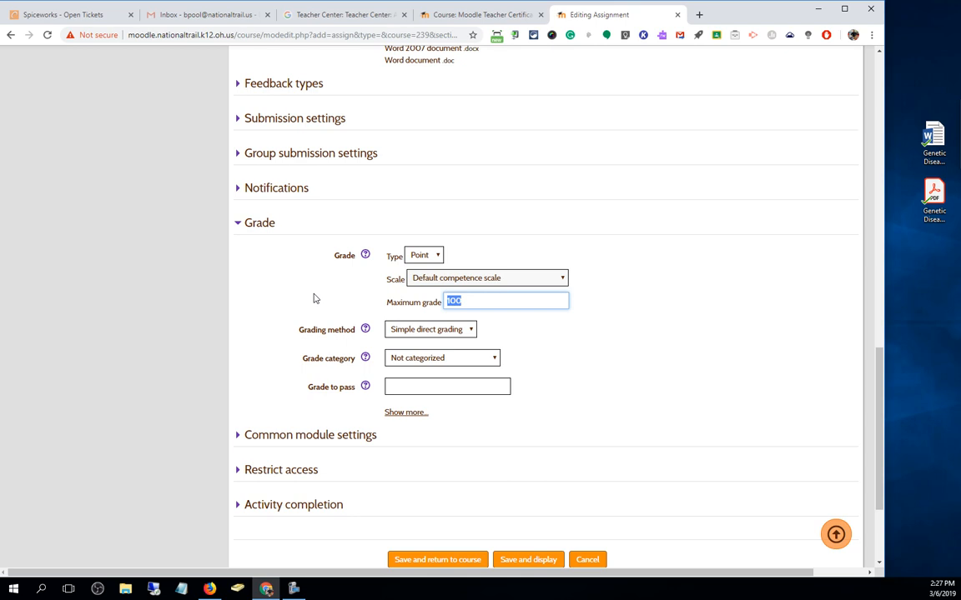
Step: Try the 3rd Quarter eDays and 3rd Quarter grade categories, and restore the grade category to Not categorized
{"action": "left_click", "coordinate": [407, 363]}
{"action": "left_click", "coordinate": [422, 332]}
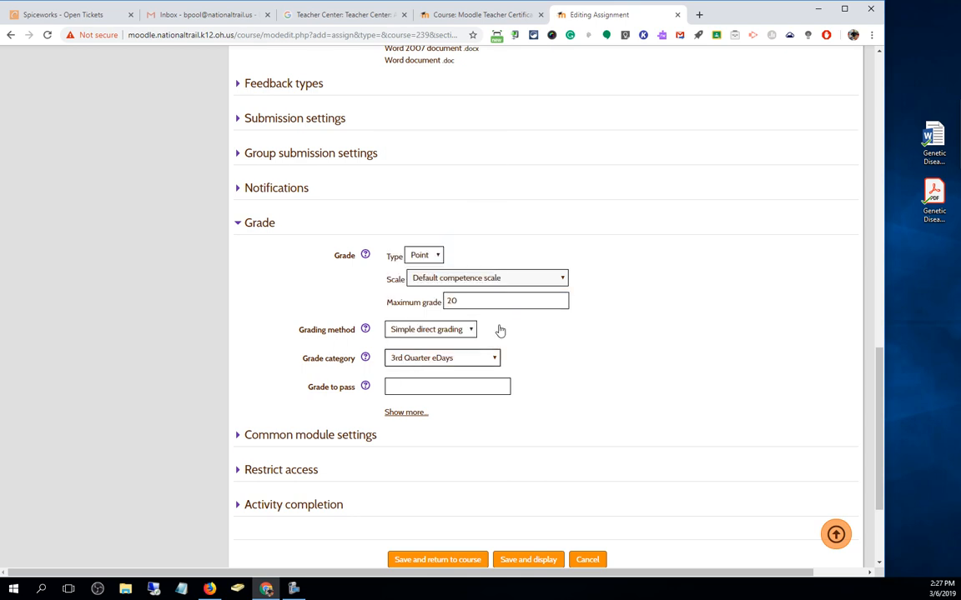
{"action": "left_click", "coordinate": [449, 359]}
{"action": "left_click", "coordinate": [420, 321]}
{"action": "left_click", "coordinate": [414, 358]}
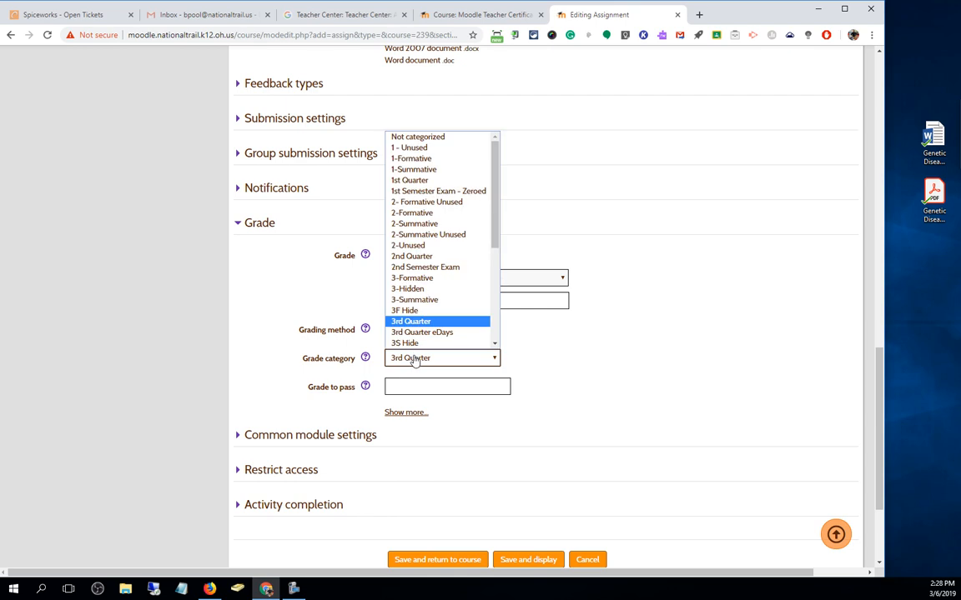
{"action": "left_click", "coordinate": [420, 137]}
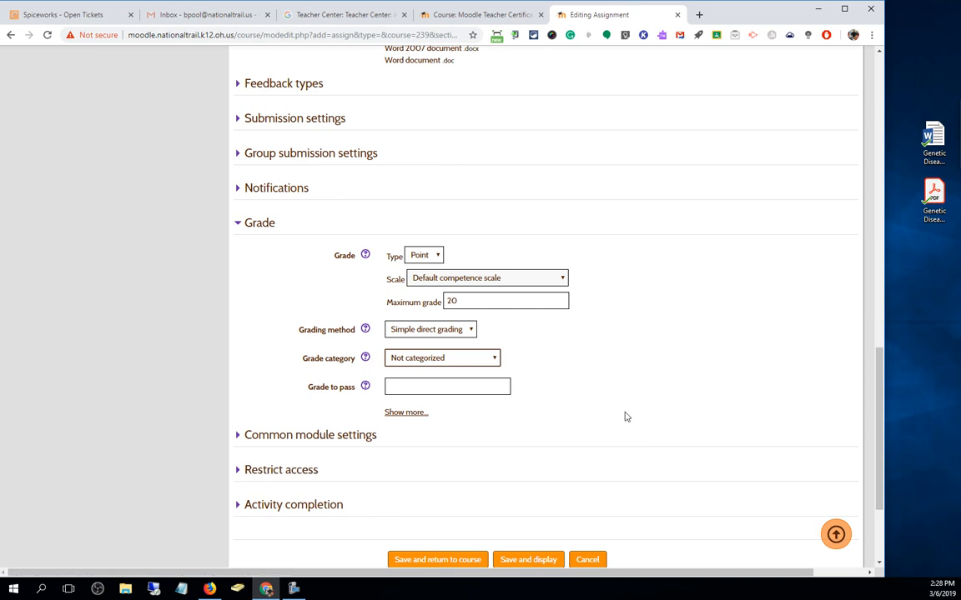
Step: Review the completed assignment form, including the description, and save the assignment, returning to the course
{"action": "scroll", "coordinate": [628, 420], "scroll_direction": "up", "scroll_amount": 10}
{"action": "scroll", "coordinate": [626, 417], "scroll_direction": "up", "scroll_amount": 3}
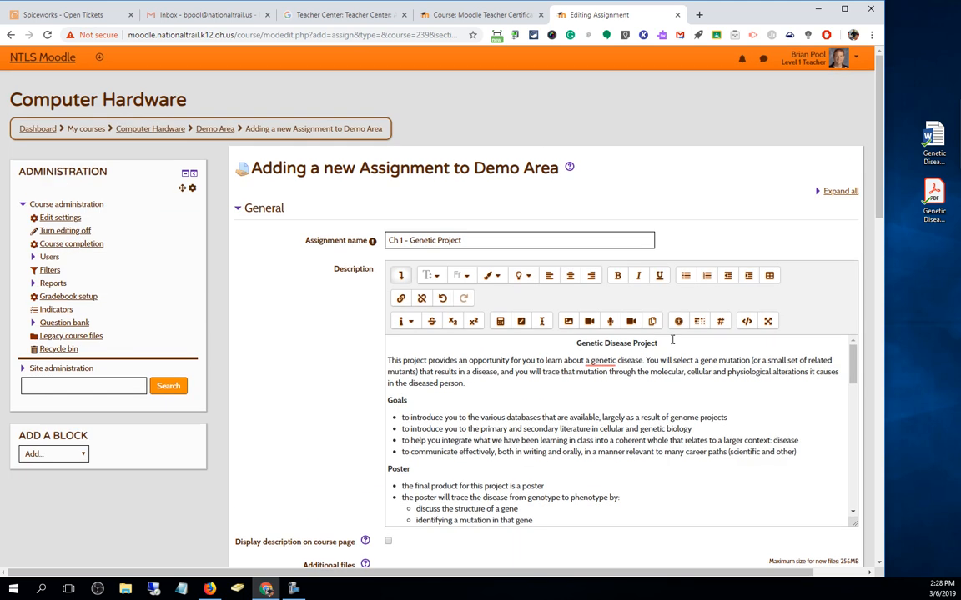
{"action": "scroll", "coordinate": [670, 338], "scroll_direction": "down", "scroll_amount": 10}
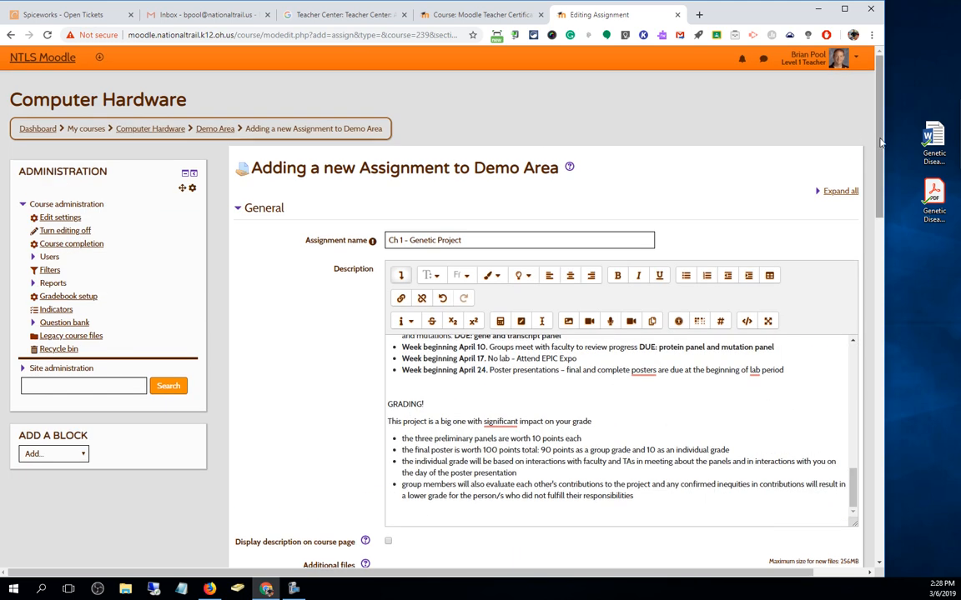
{"action": "scroll", "coordinate": [852, 334], "scroll_direction": "down", "scroll_amount": 15}
{"action": "left_click", "coordinate": [457, 411]}
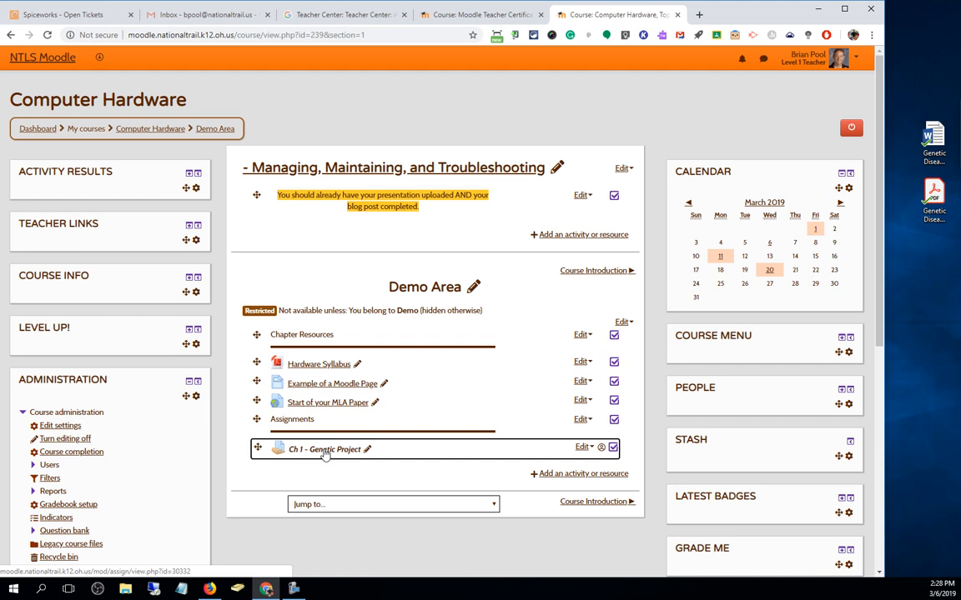
Step: Open the Ch 1 - Genetic Project assignment and review its description, attached files and grading summary
{"action": "left_click", "coordinate": [324, 451]}
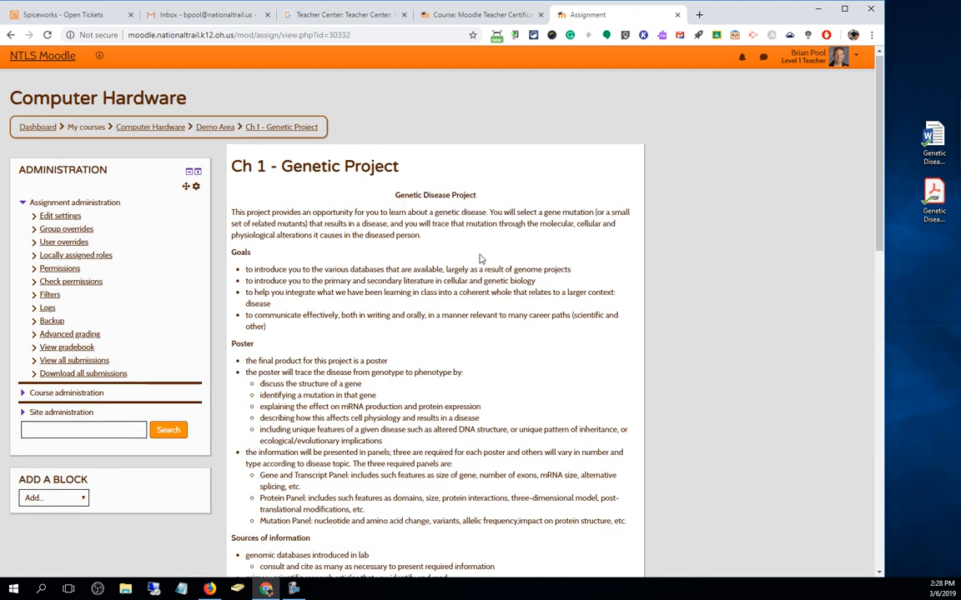
{"action": "scroll", "coordinate": [479, 258], "scroll_direction": "down", "scroll_amount": 10}
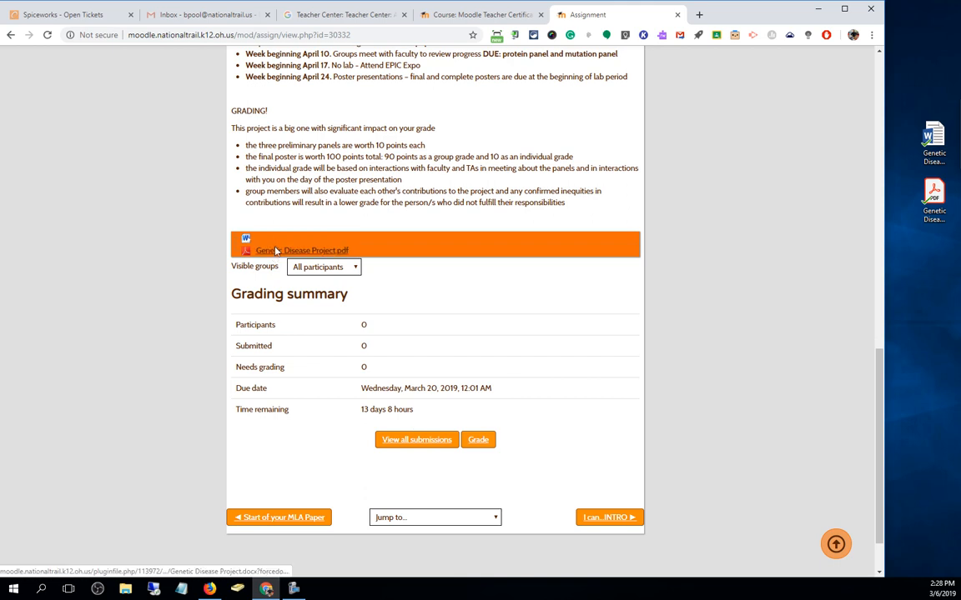
{"action": "scroll", "coordinate": [551, 185], "scroll_direction": "up", "scroll_amount": 4}
{"action": "scroll", "coordinate": [551, 185], "scroll_direction": "up", "scroll_amount": 5}
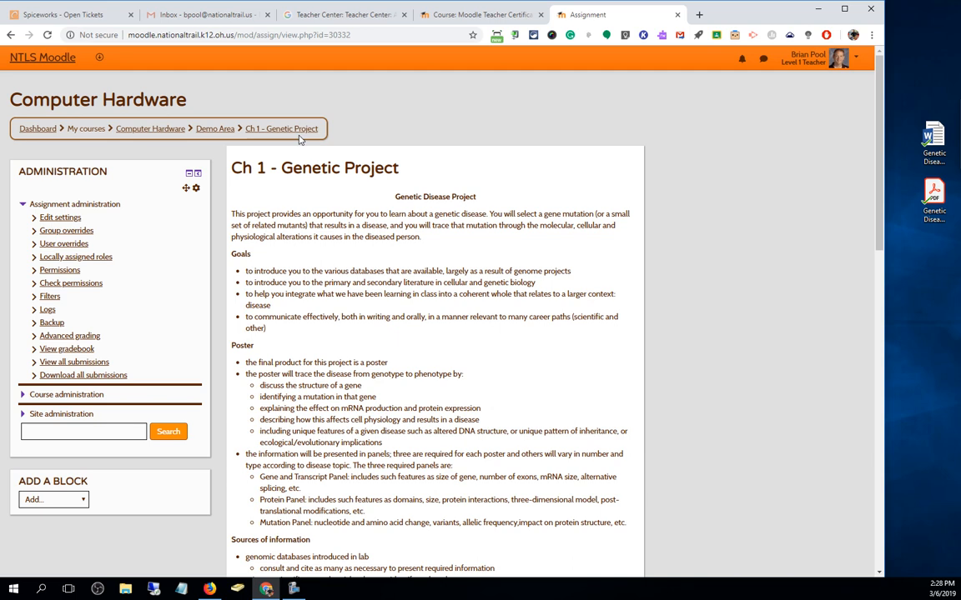
Step: Return to the Demo Area section and view the 20 March 2019 event in the course calendar
{"action": "left_click", "coordinate": [215, 129]}
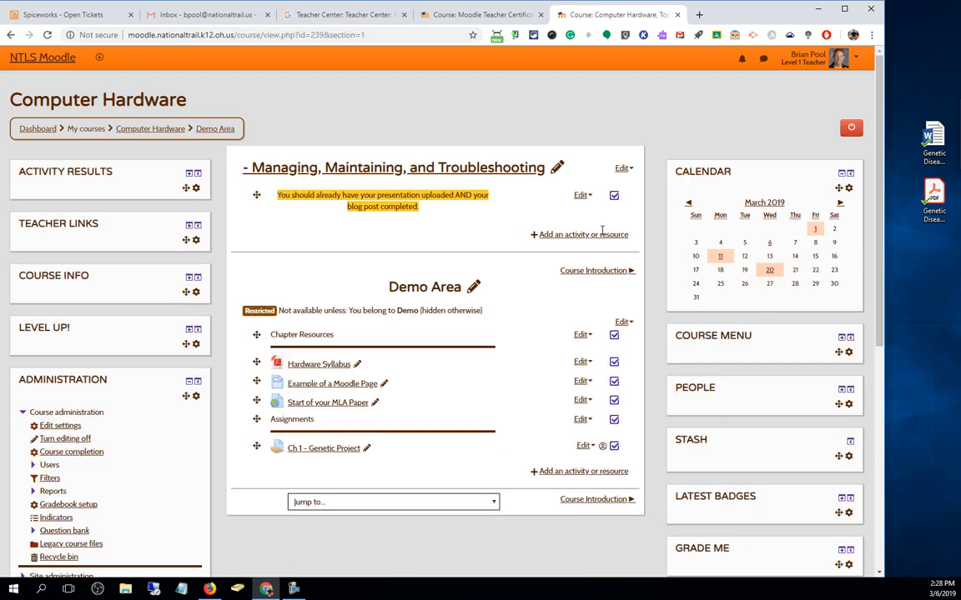
{"action": "mouse_move", "coordinate": [768, 272]}
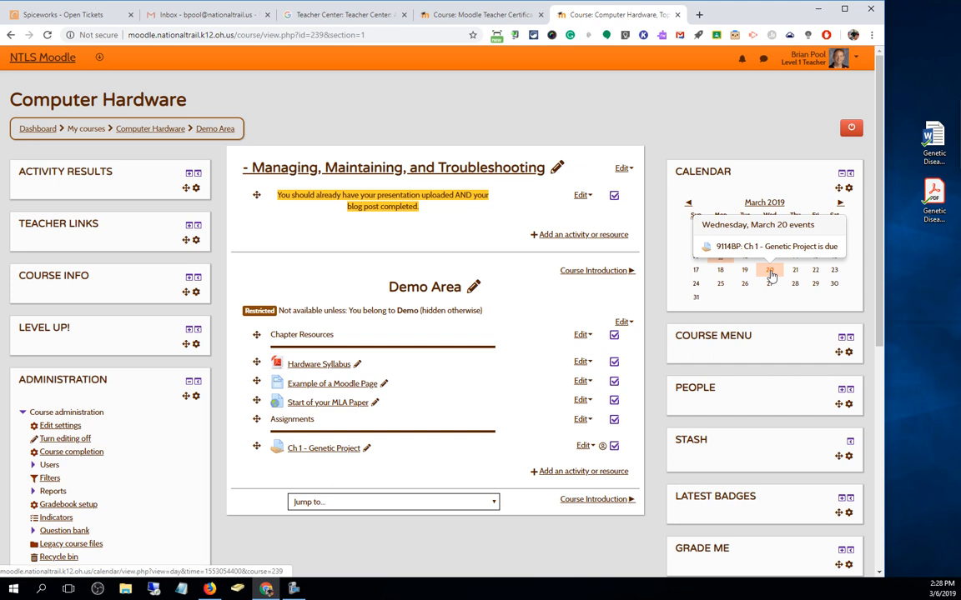